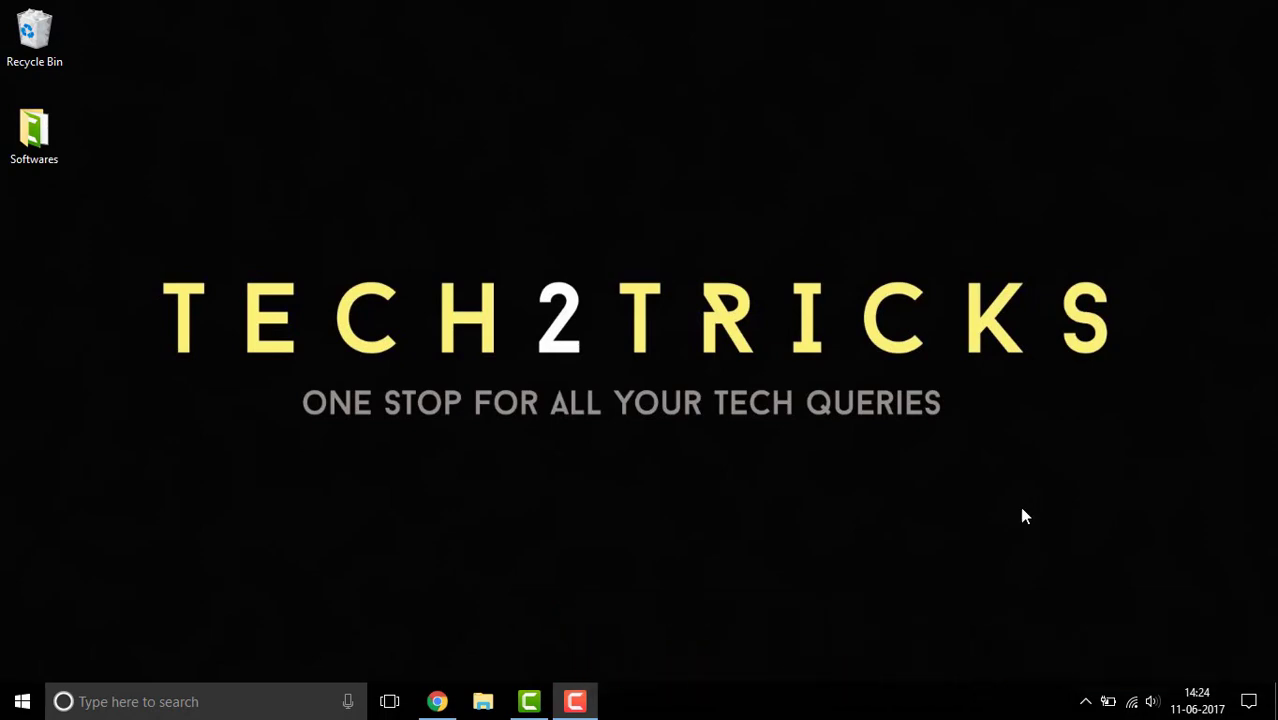
# Bring the browser forward and expand the jio bar code video's description to reveal its links.
pyautogui.click(438, 702)
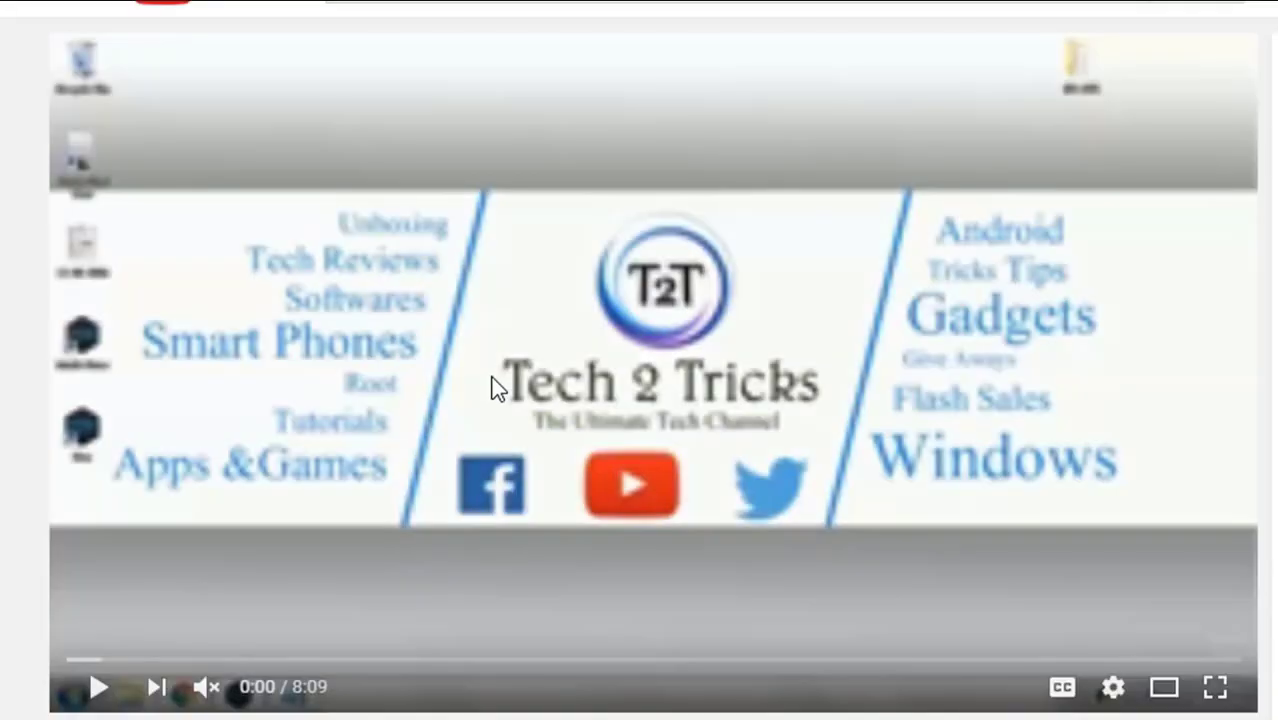
pyautogui.scroll(-3, 491, 383)
pyautogui.scroll(-3, 488, 385)
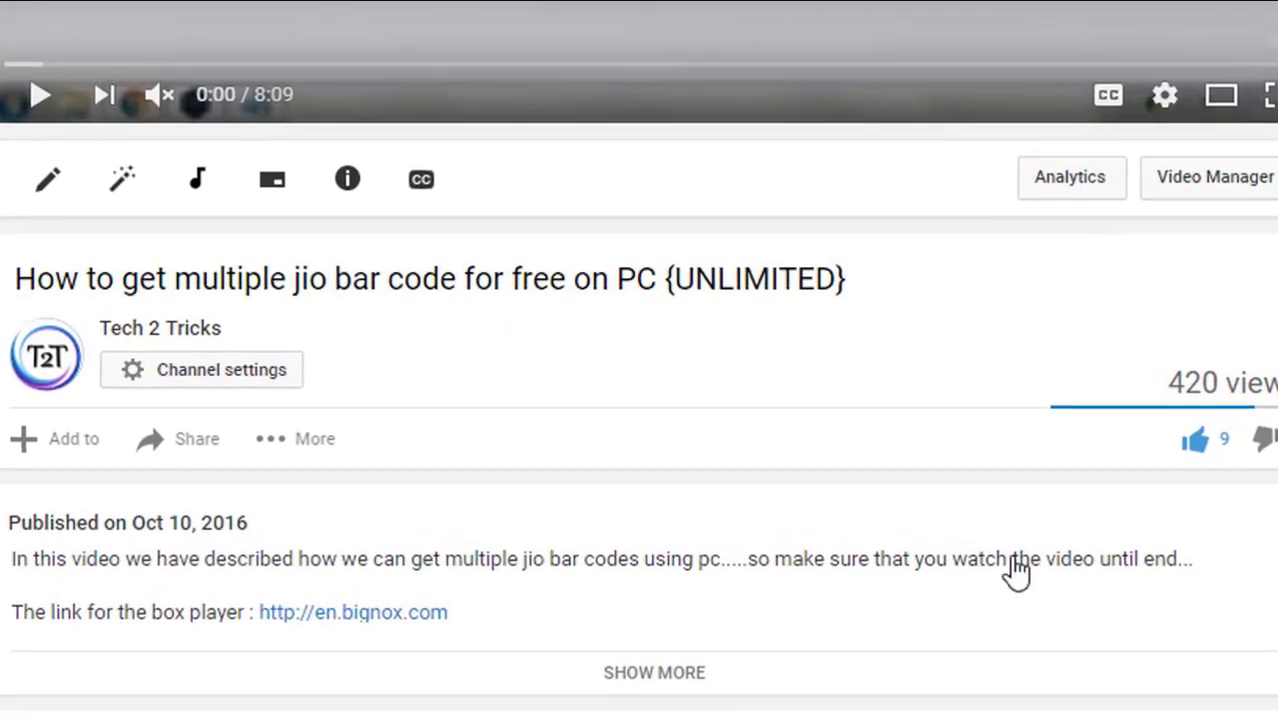
pyautogui.click(610, 677)
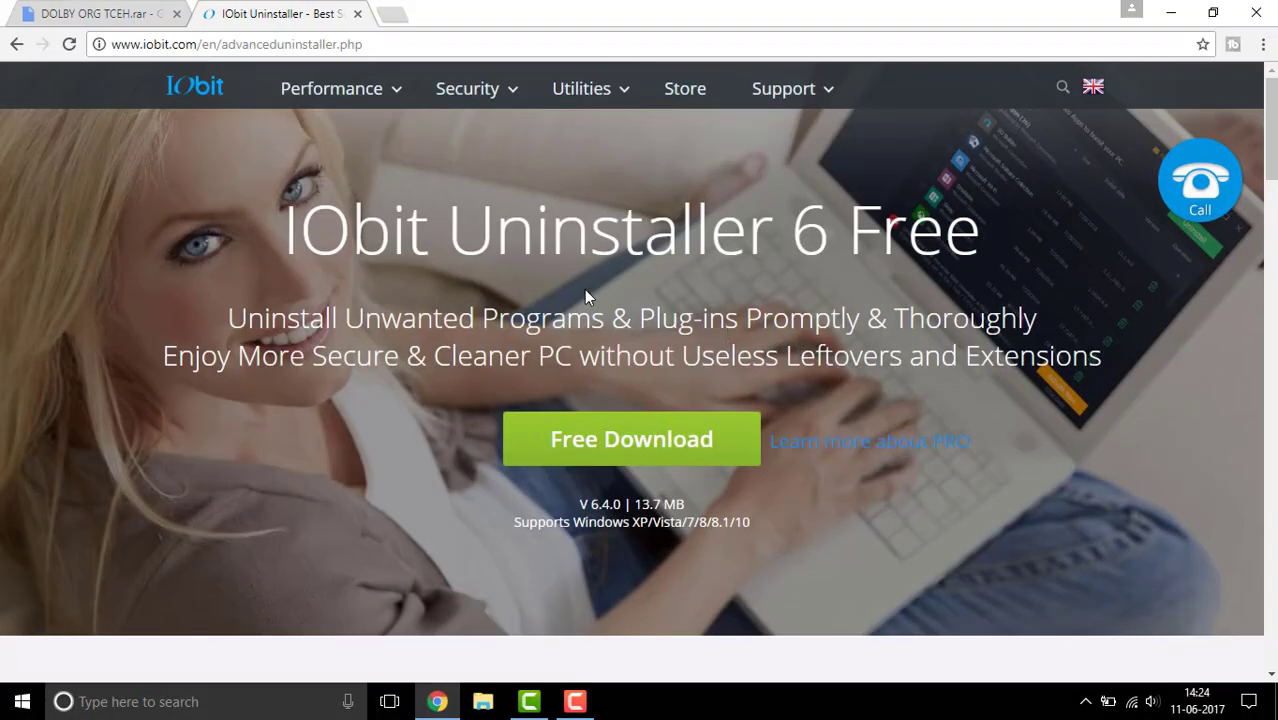
# Start the IObit Uninstaller 6 Free download, then cancel it from the download shelf.
pyautogui.click(610, 440)
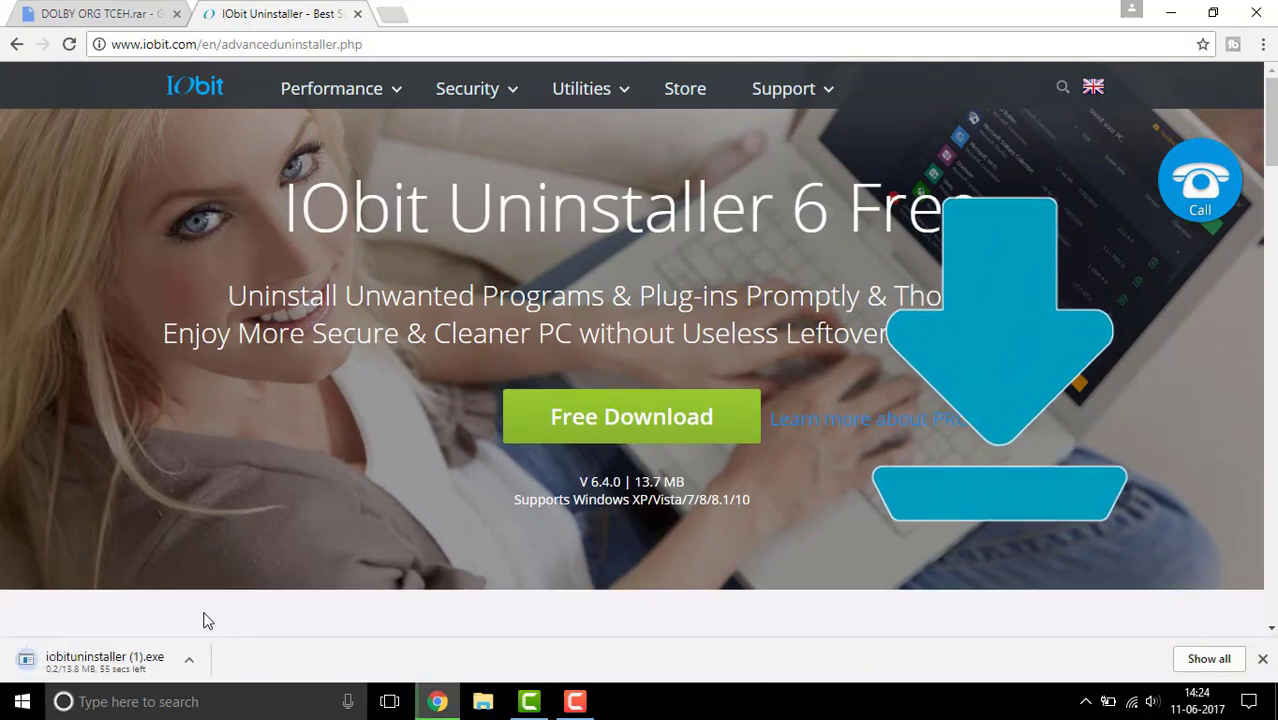
pyautogui.click(193, 658)
pyautogui.click(222, 631)
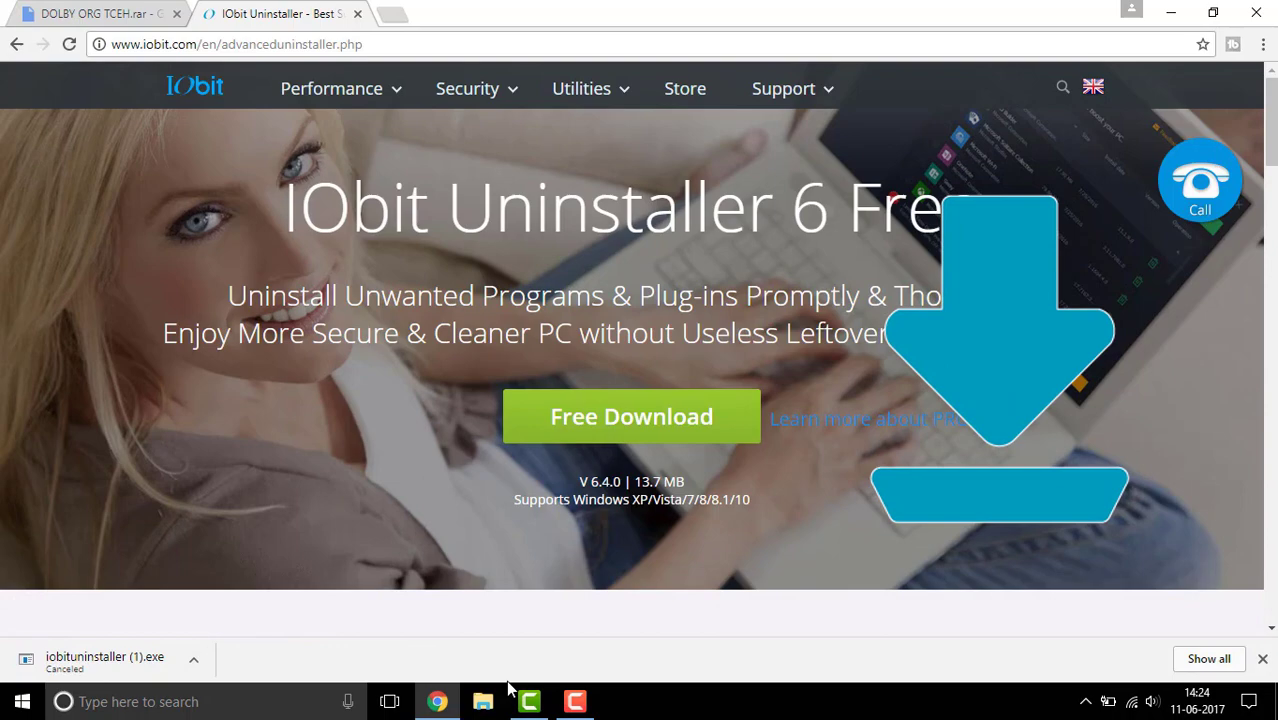
# Show the Downloads folder with the iobituninstaller file in a maximized File Explorer window.
pyautogui.click(483, 701)
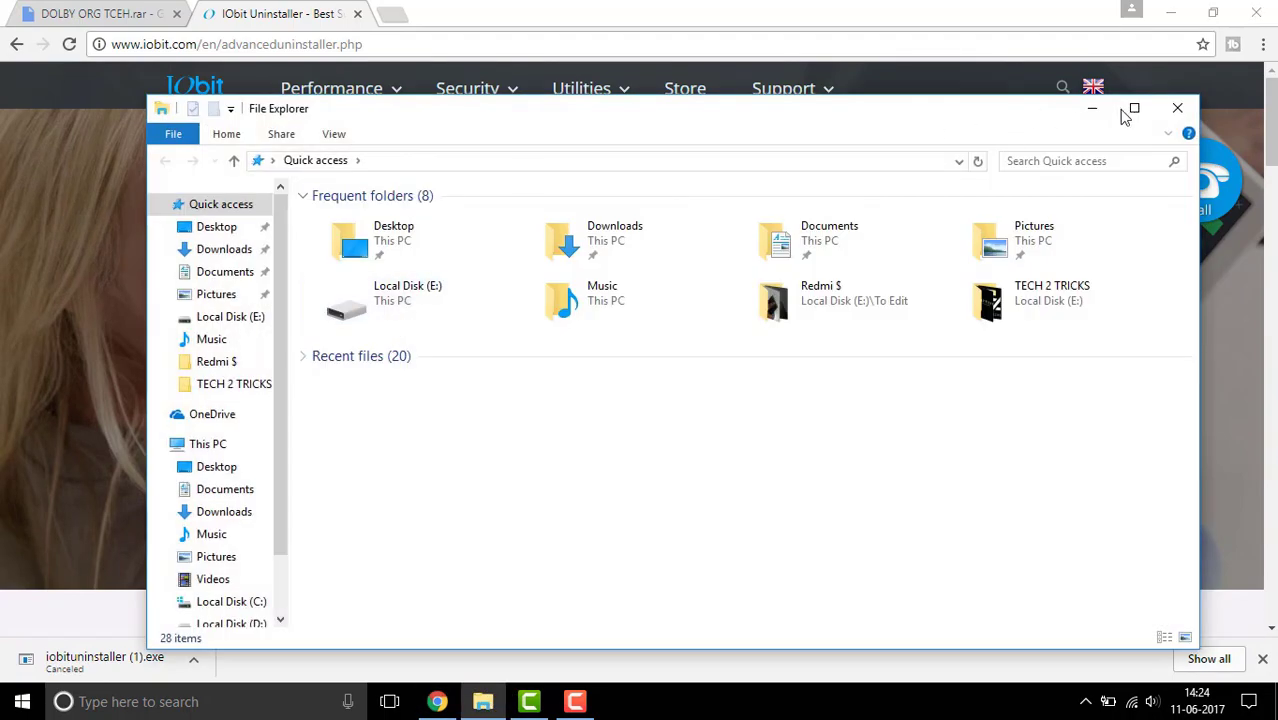
pyautogui.click(1130, 110)
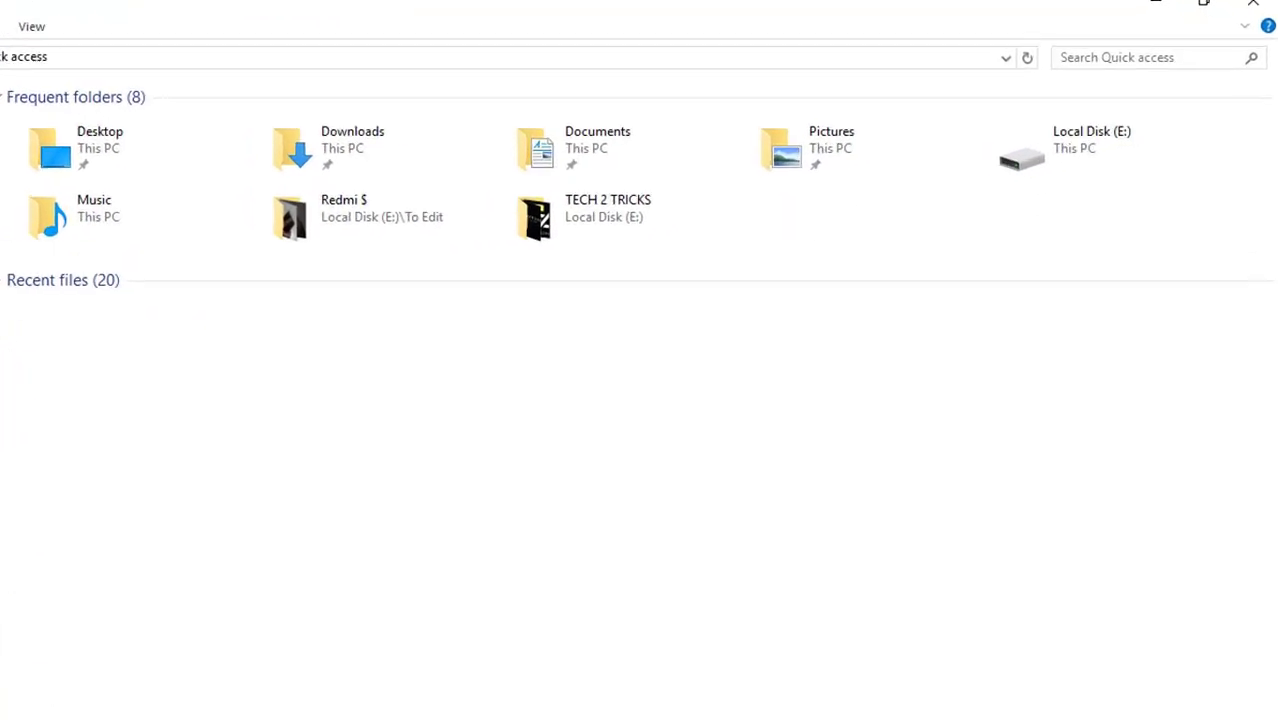
pyautogui.doubleClick(290, 148)
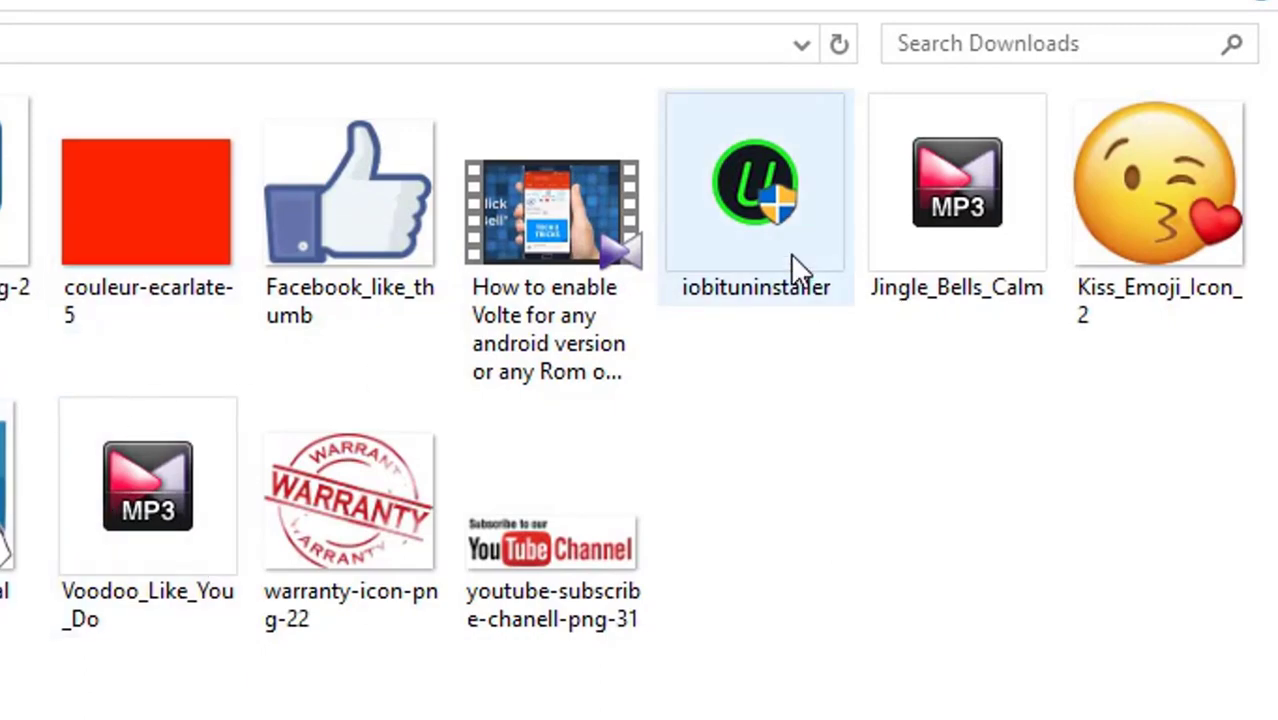
pyautogui.rightClick(756, 222)
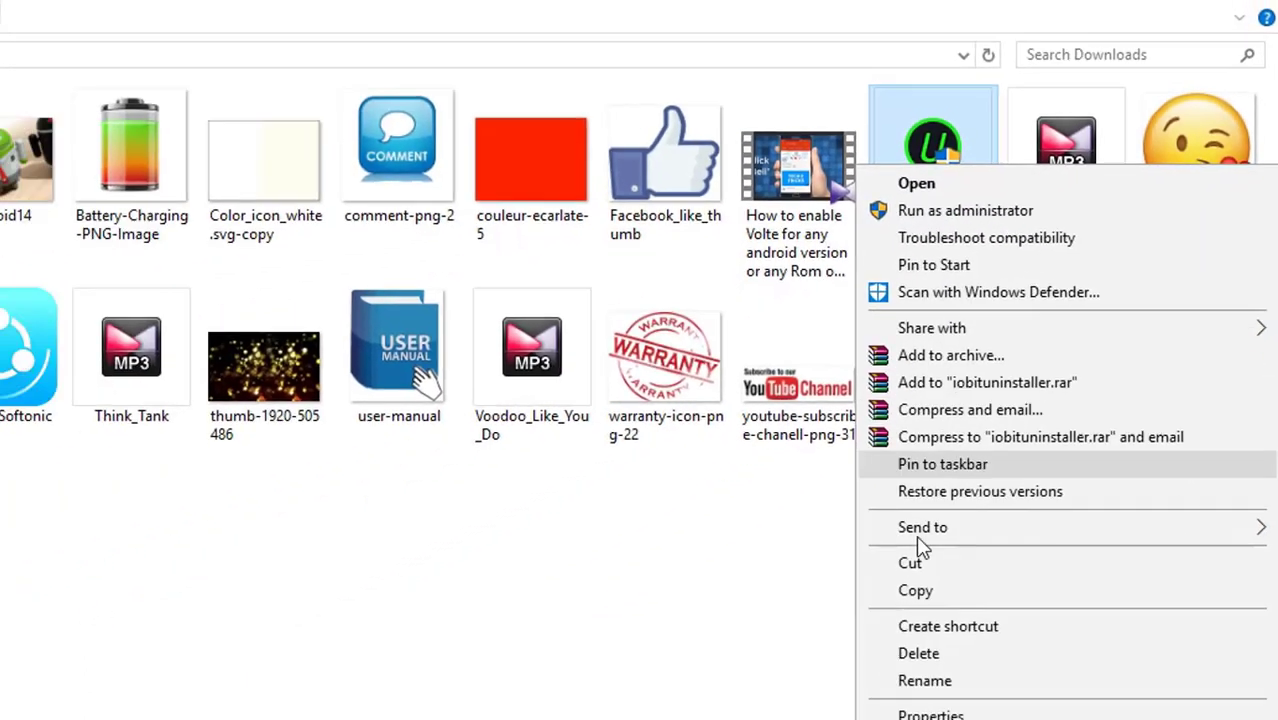
pyautogui.press('Escape')
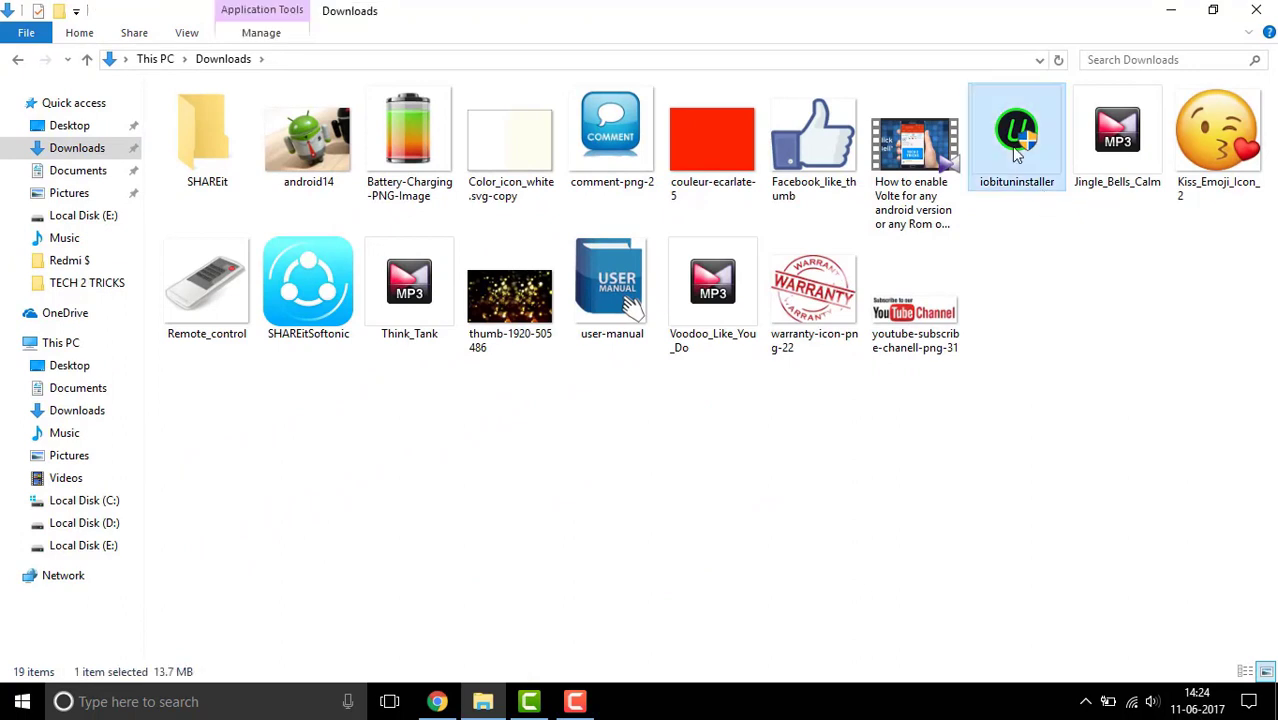
# Run the iobituninstaller setup as a custom install on drive D instead of C.
pyautogui.doubleClick(1016, 155)
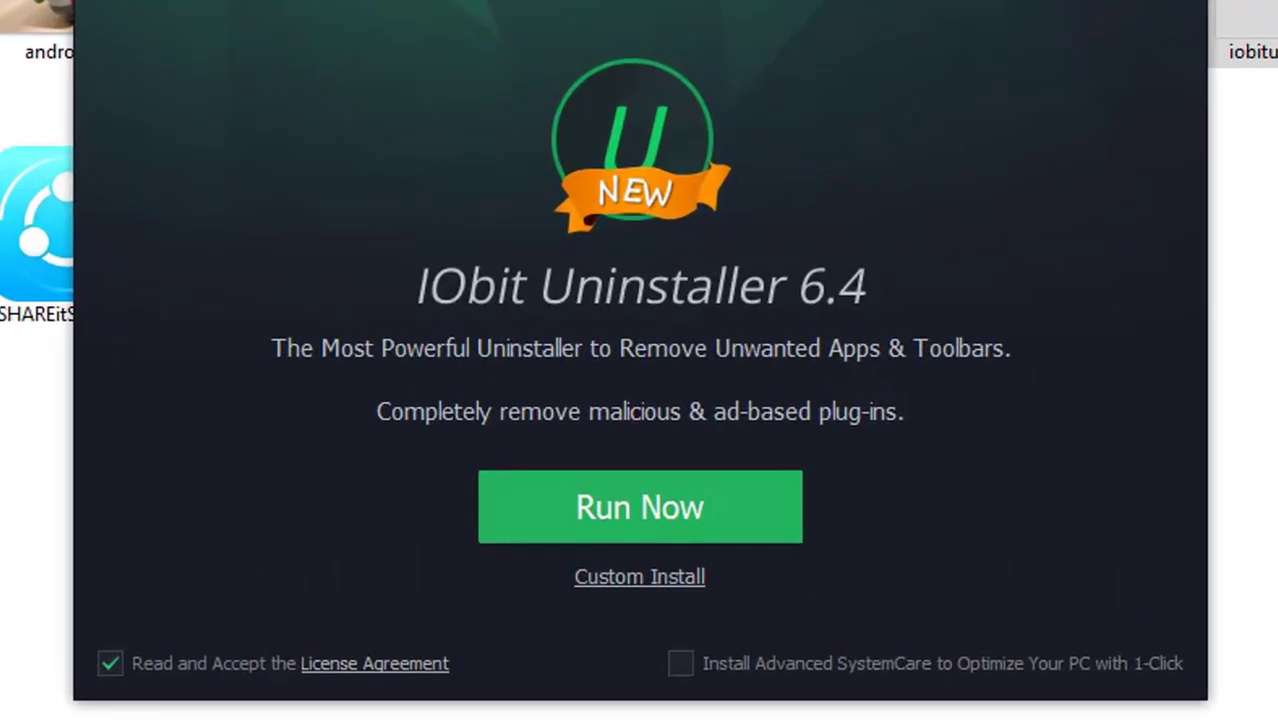
pyautogui.click(639, 488)
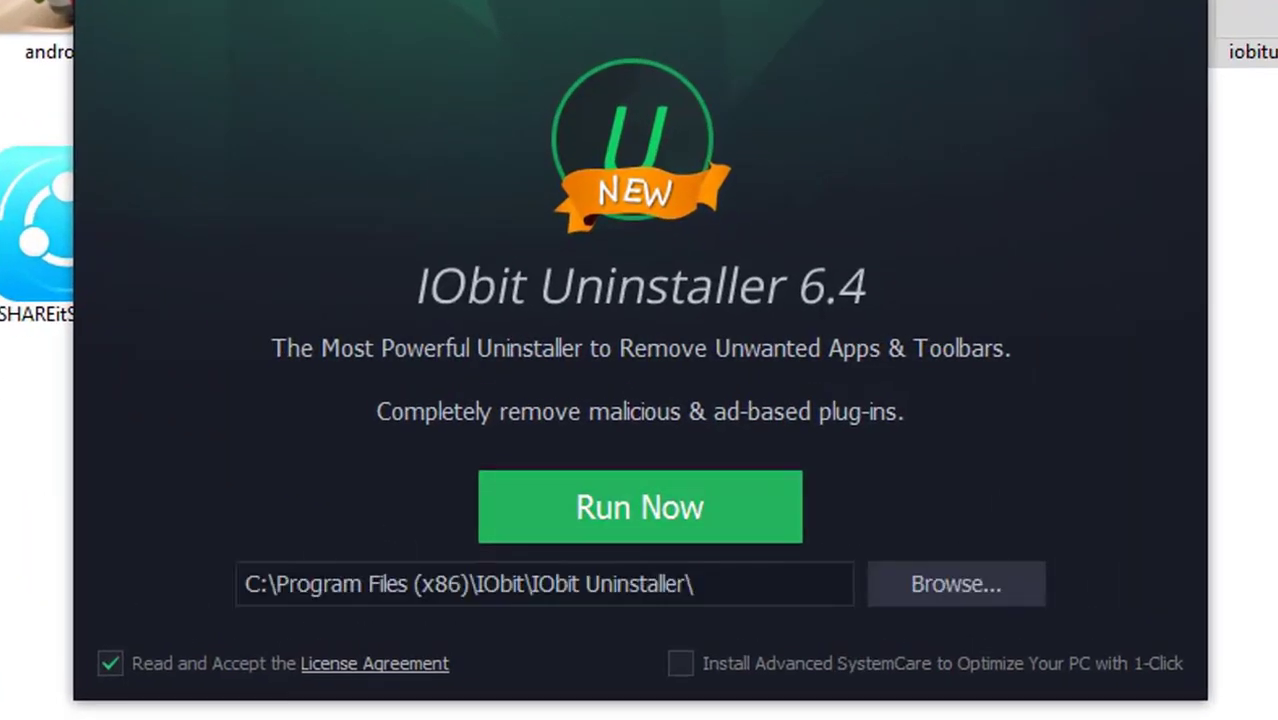
pyautogui.press('BackSpace')
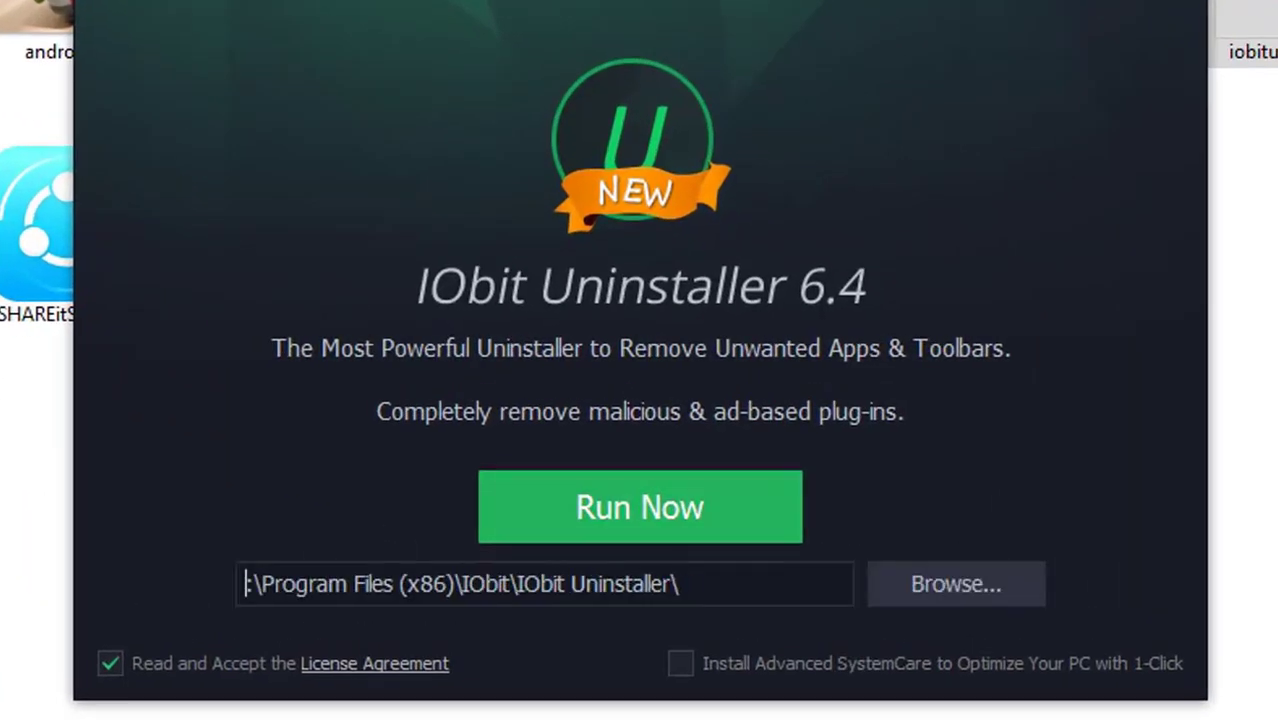
pyautogui.write('D')
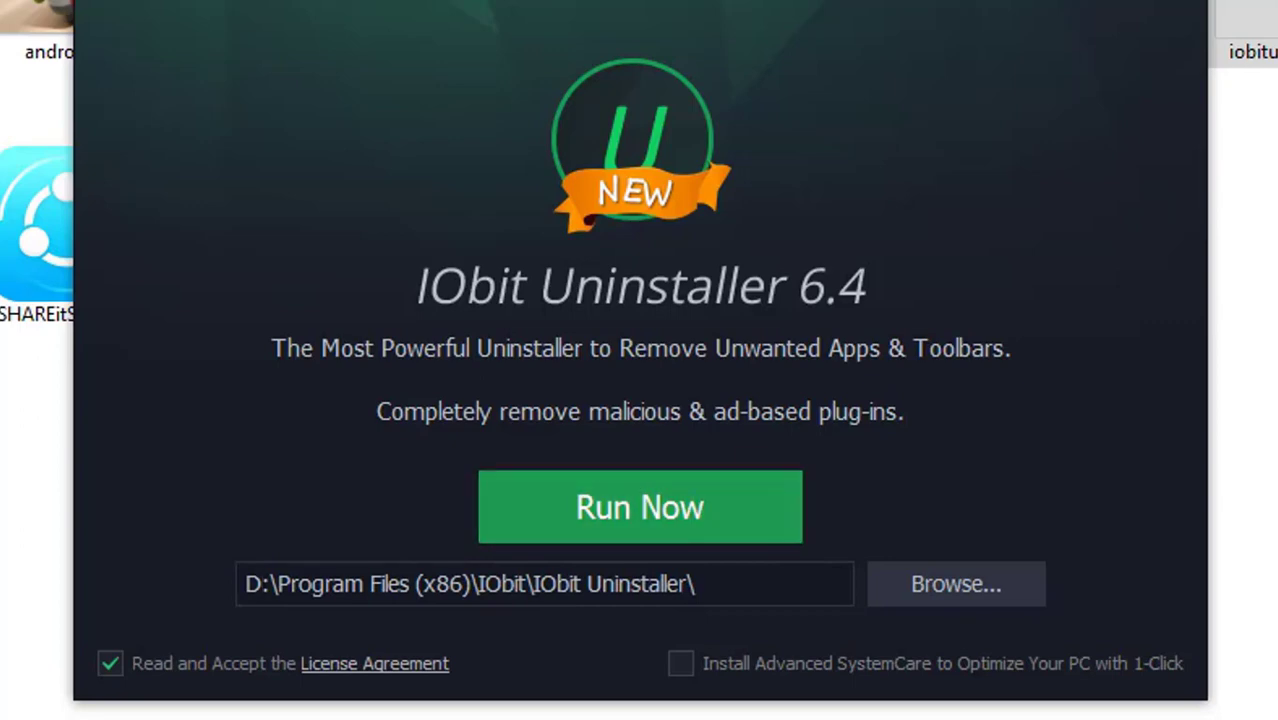
pyautogui.press('Return')
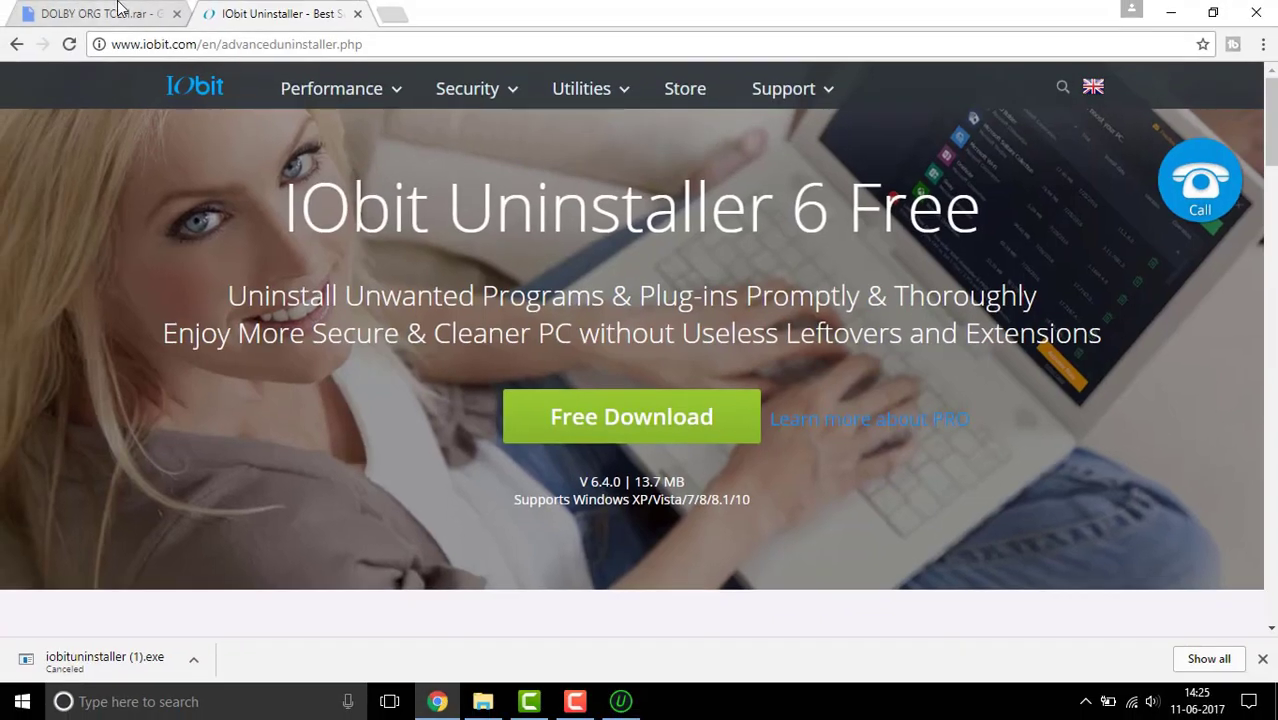
# Download the DOLBY ORG TCEH.rar archive from its Google Drive tab.
pyautogui.click(118, 8)
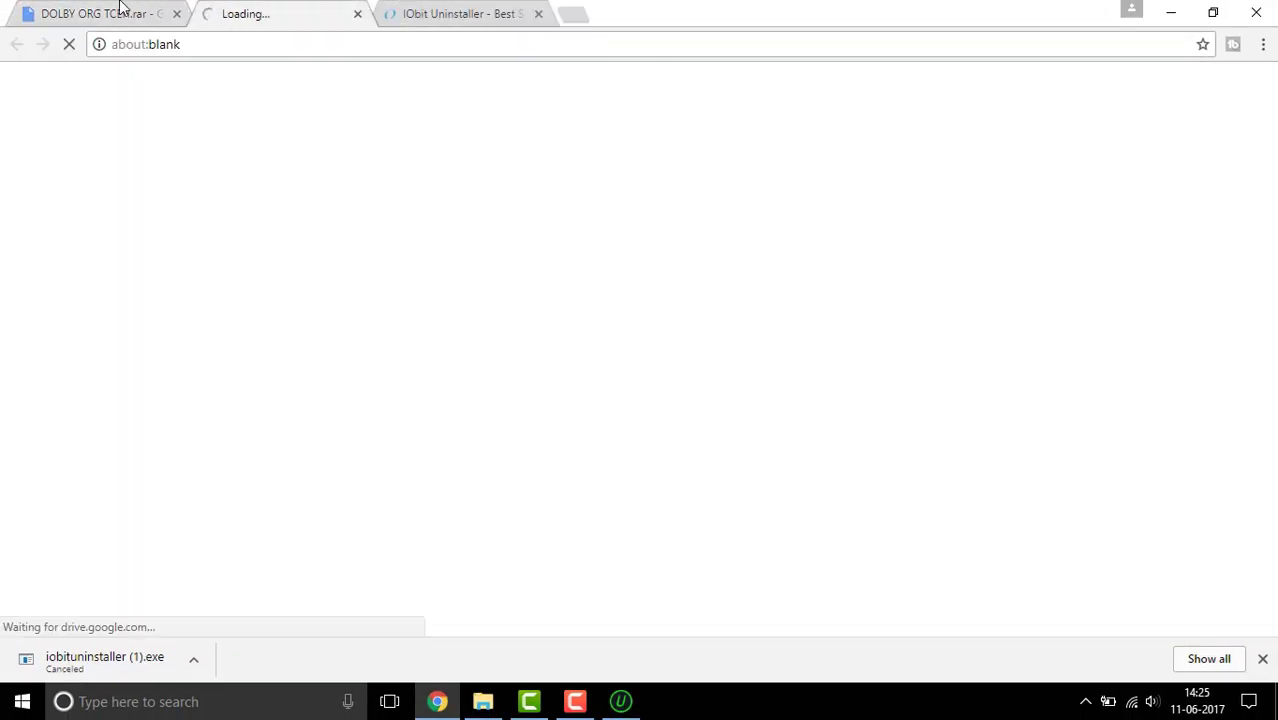
pyautogui.click(120, 8)
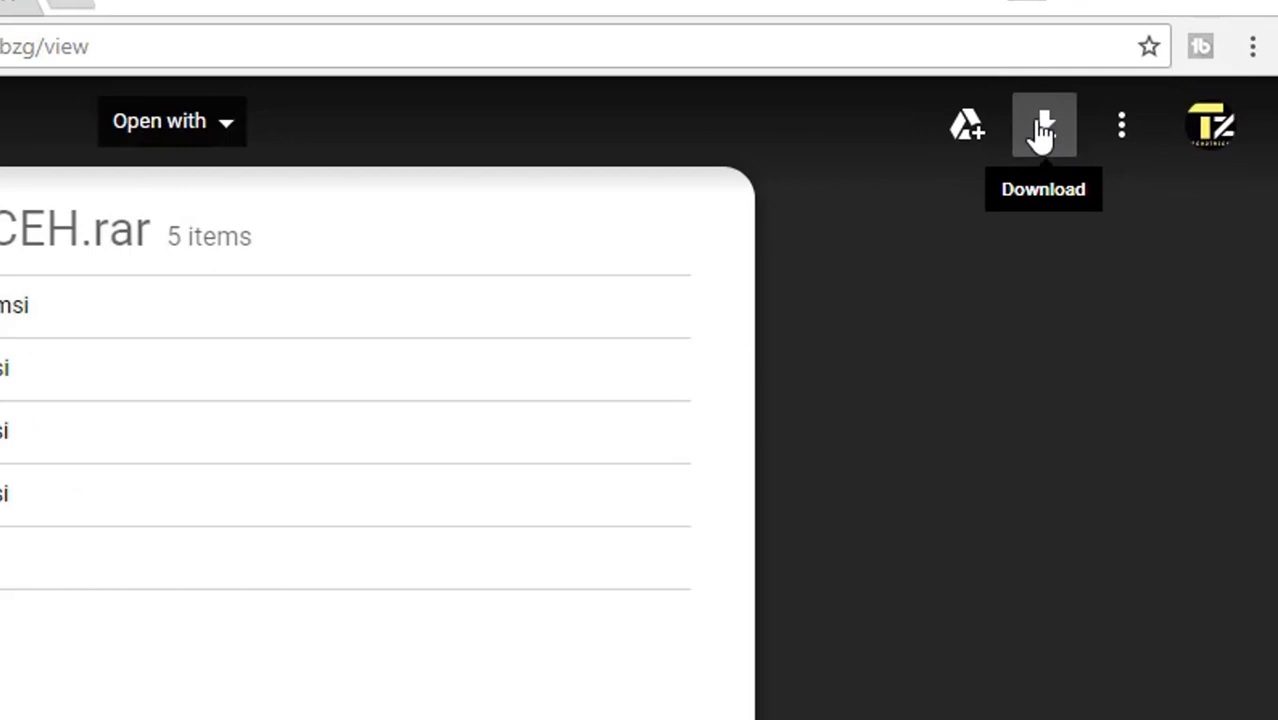
pyautogui.click(1122, 97)
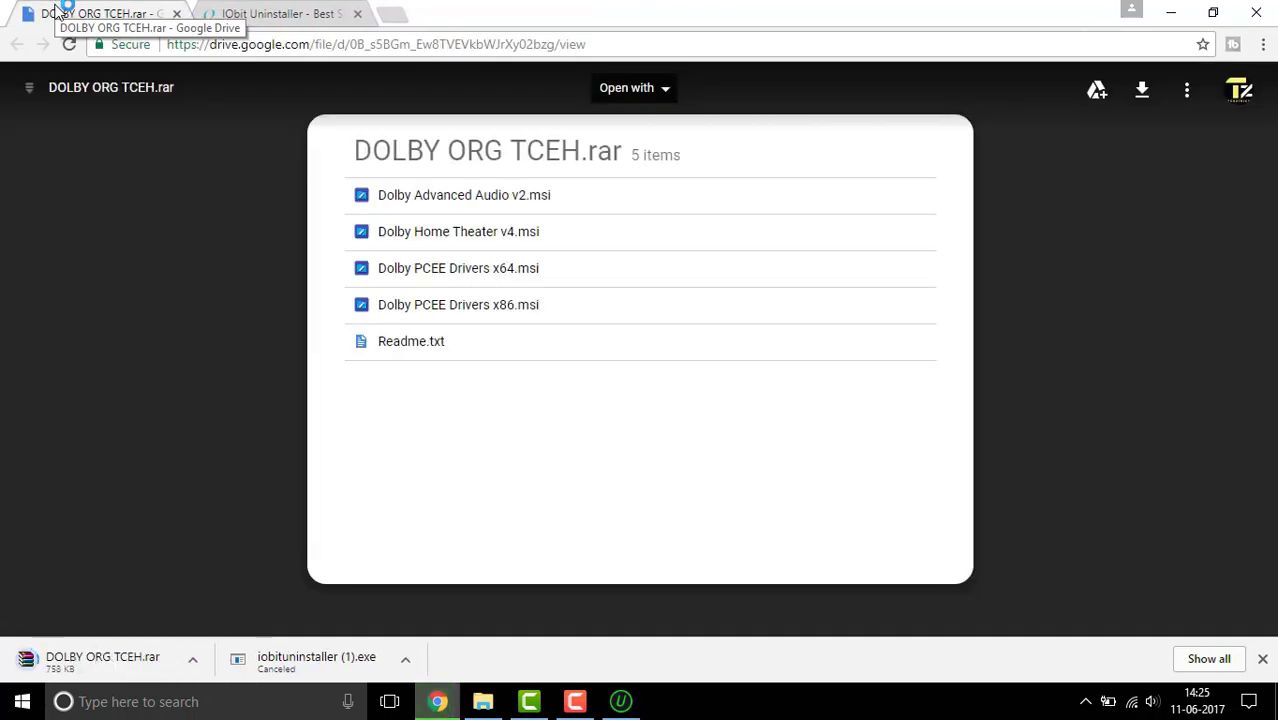
# Dismiss the IObit newsletter popup and show IObit Uninstaller's installed programs list.
pyautogui.click(621, 701)
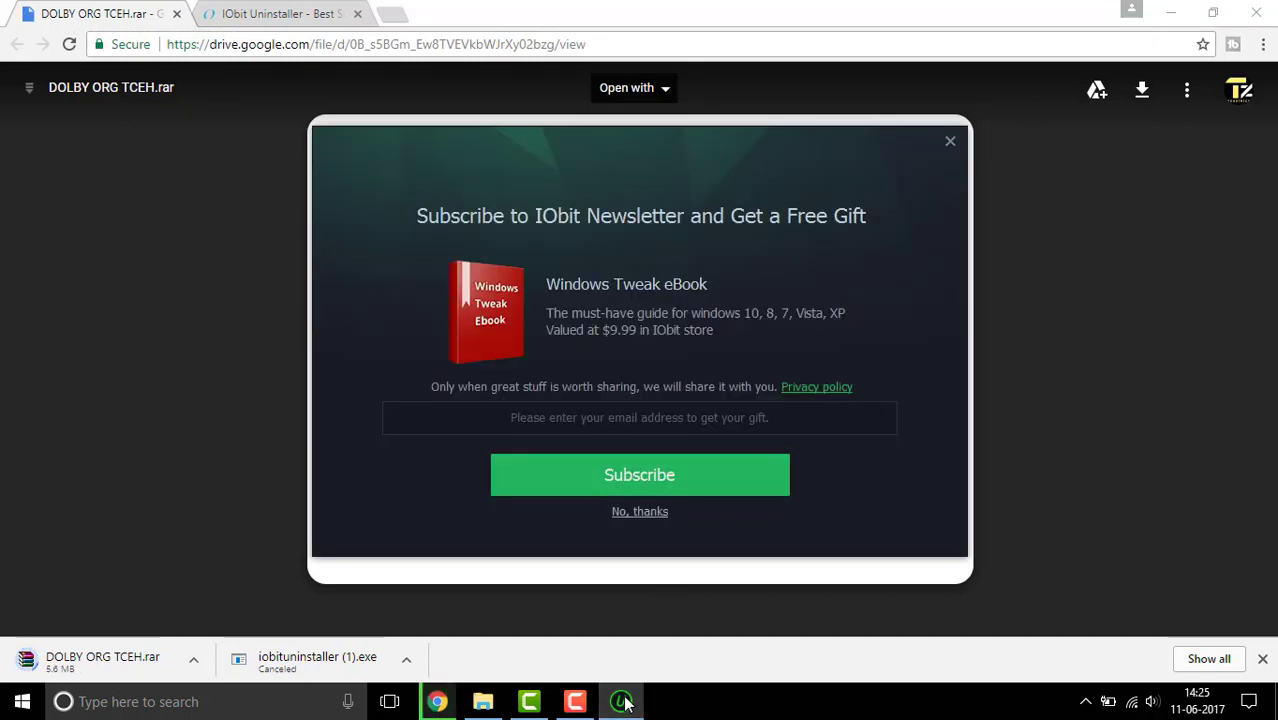
pyautogui.click(622, 702)
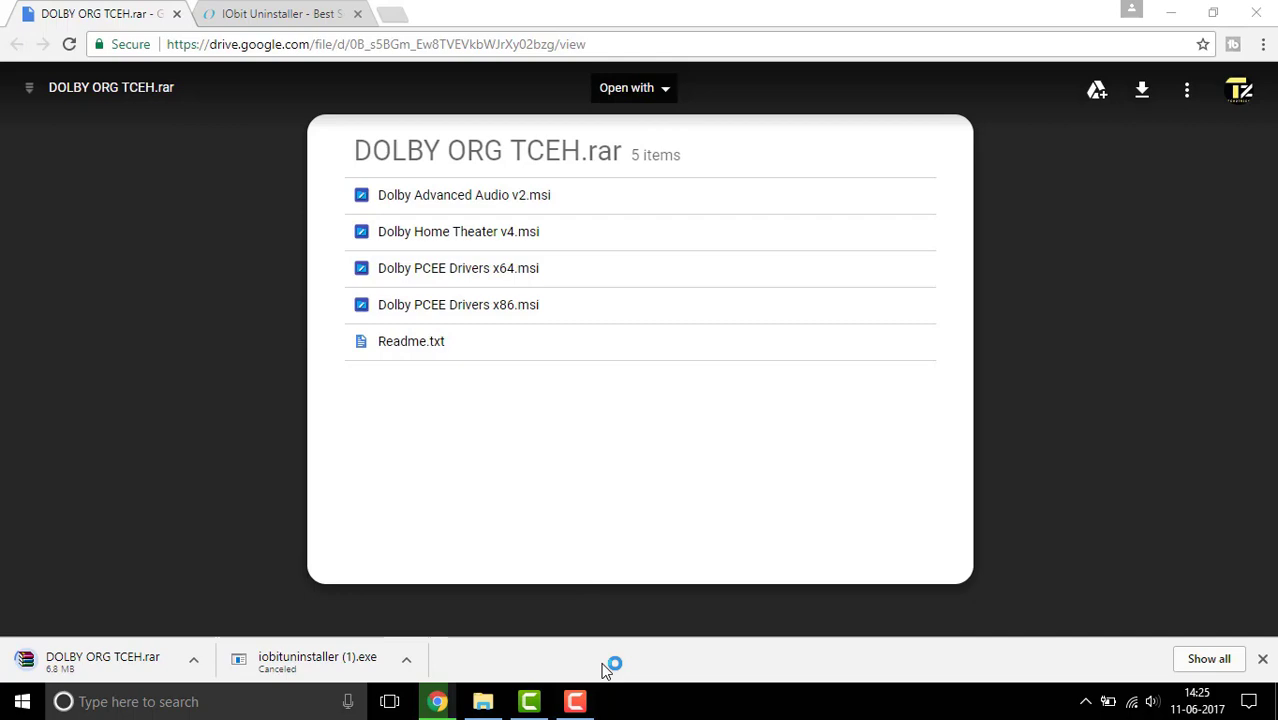
pyautogui.click(610, 700)
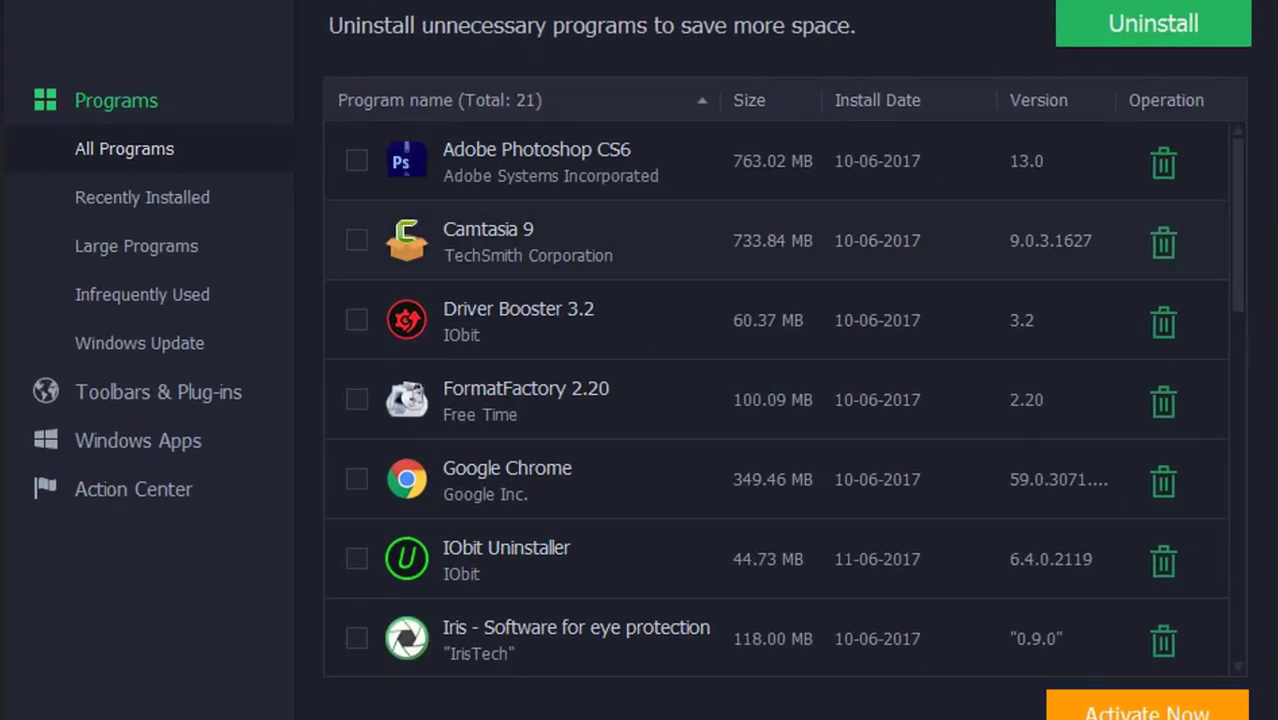
# Uninstall the Realtek High Definition Audio Driver, confirming both the IObit and Realtek prompts.
pyautogui.scroll(-10, 780, 400)
pyautogui.scroll(10, 780, 400)
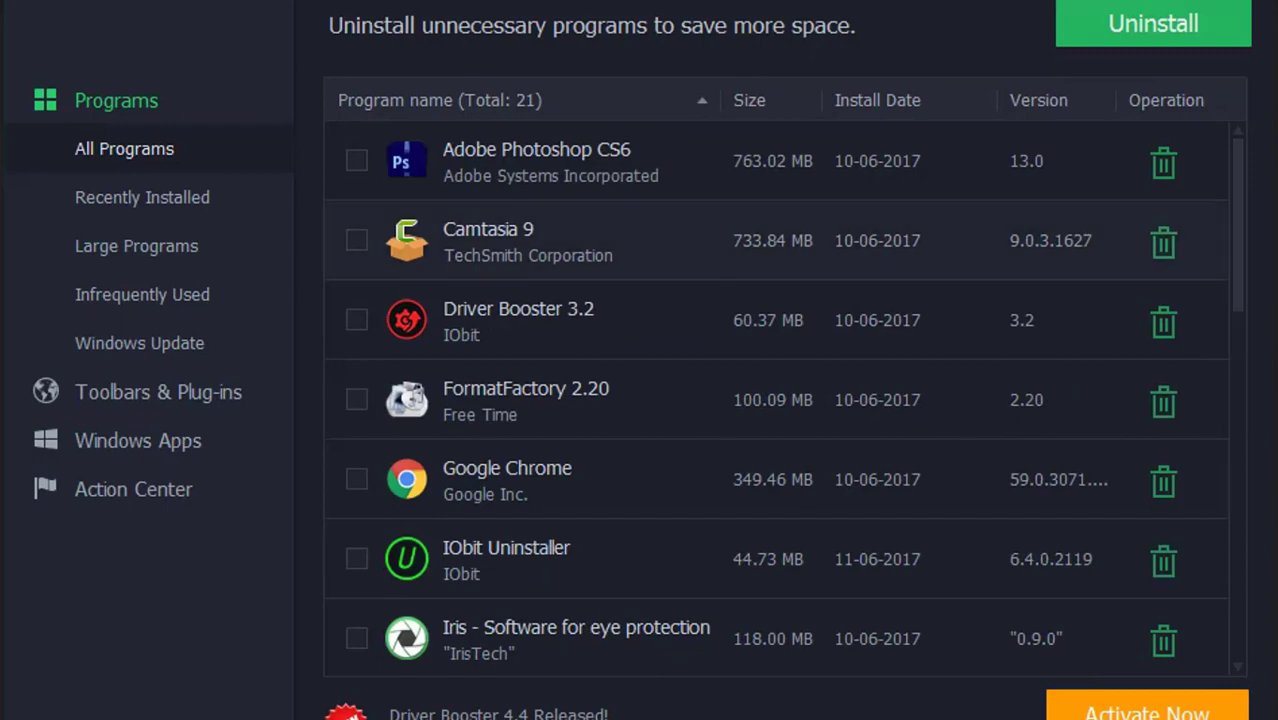
pyautogui.scroll(-3, 780, 400)
pyautogui.scroll(-8, 780, 400)
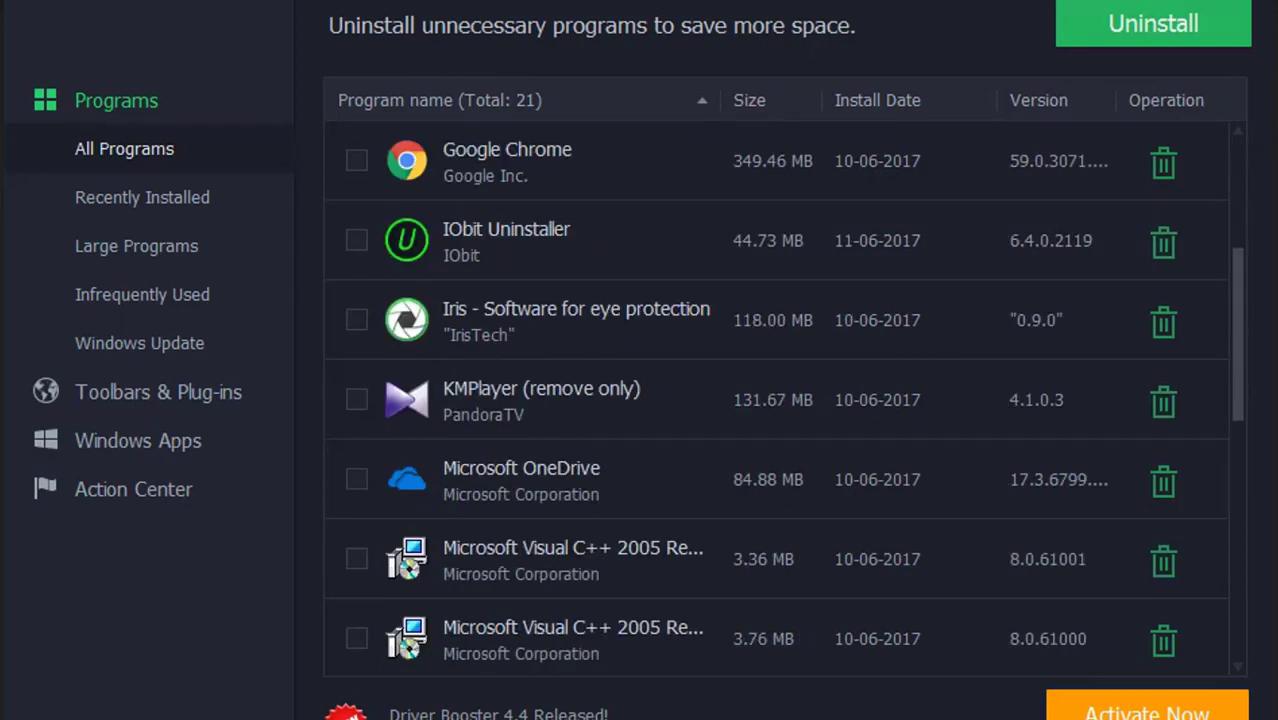
pyautogui.scroll(-1, 780, 400)
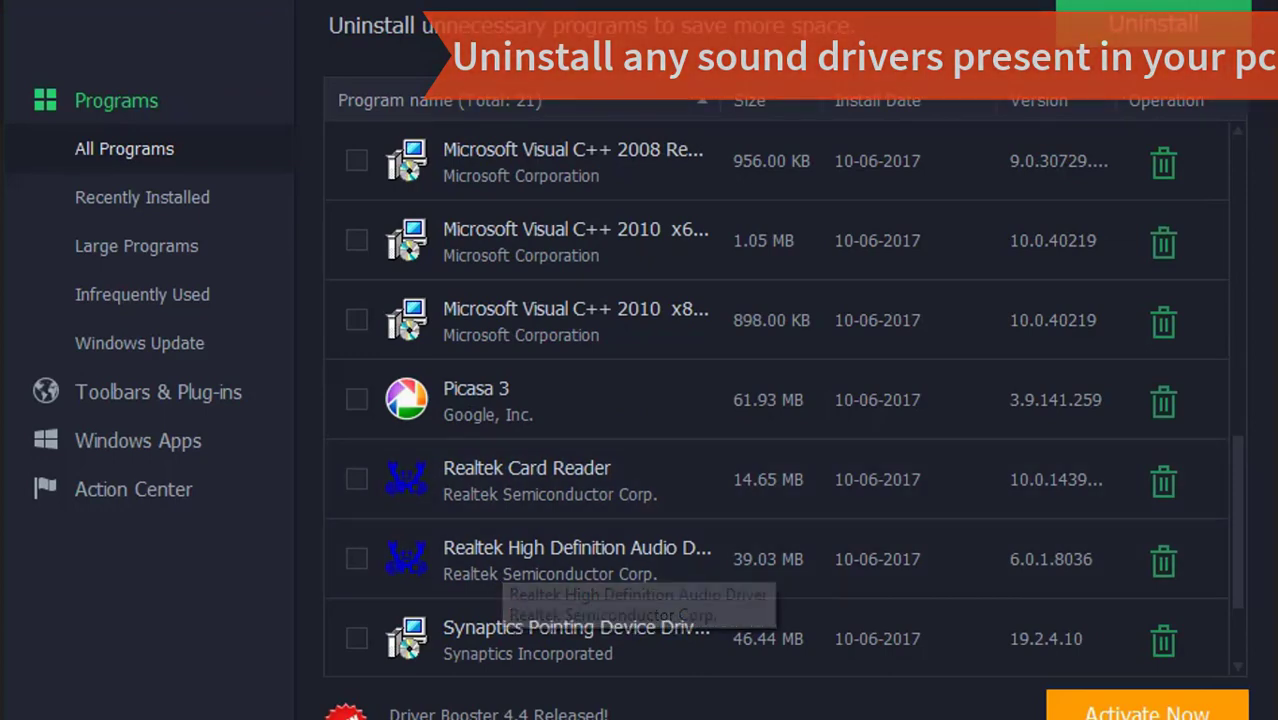
pyautogui.click(1163, 560)
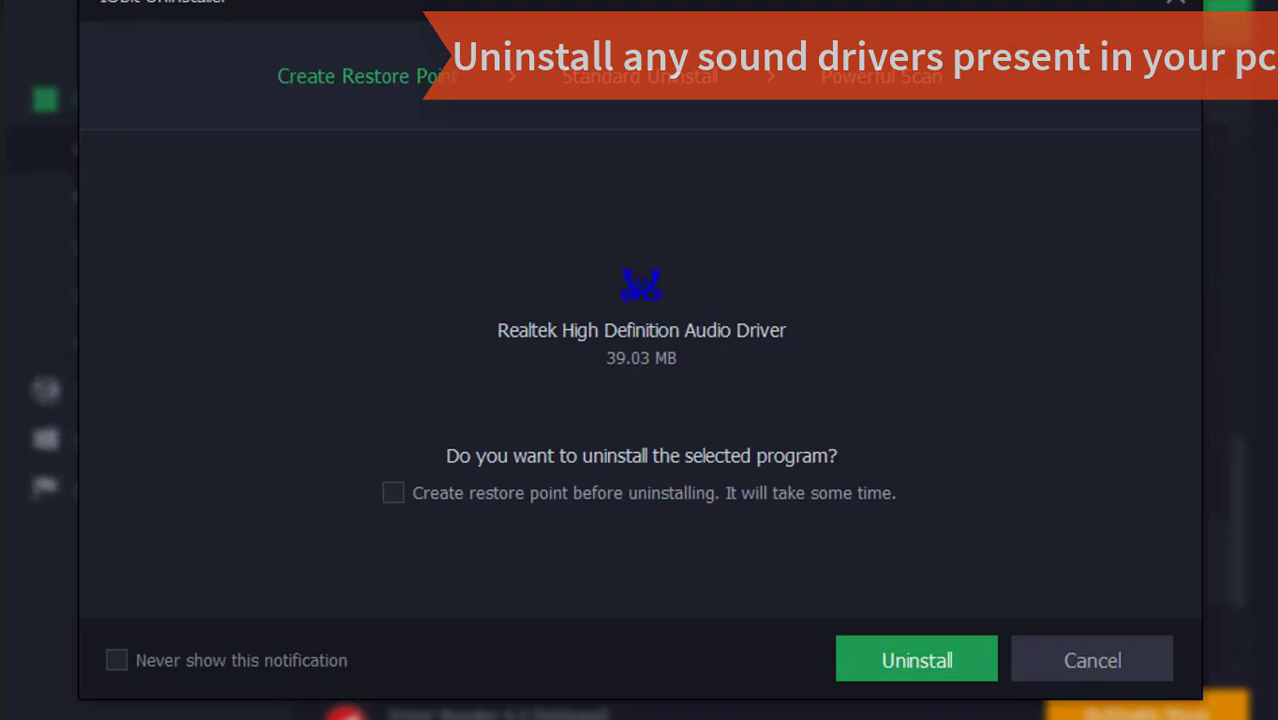
pyautogui.press('Return')
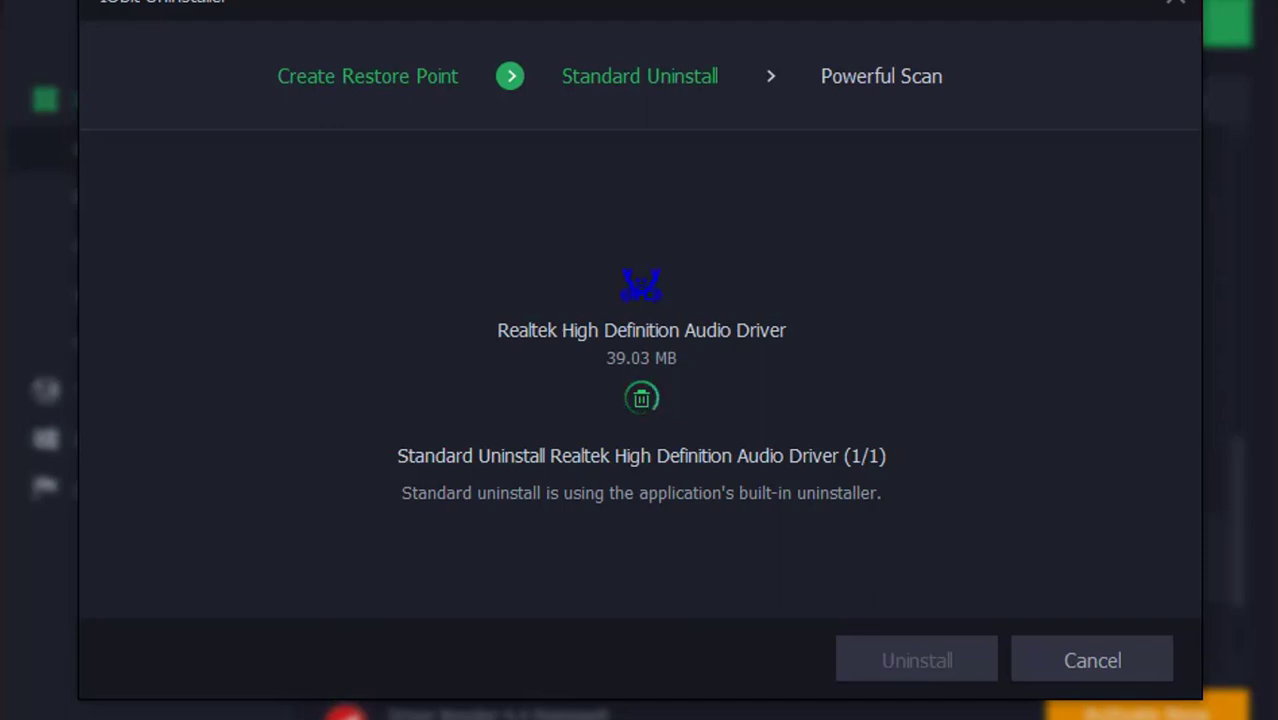
pyautogui.press('Return')
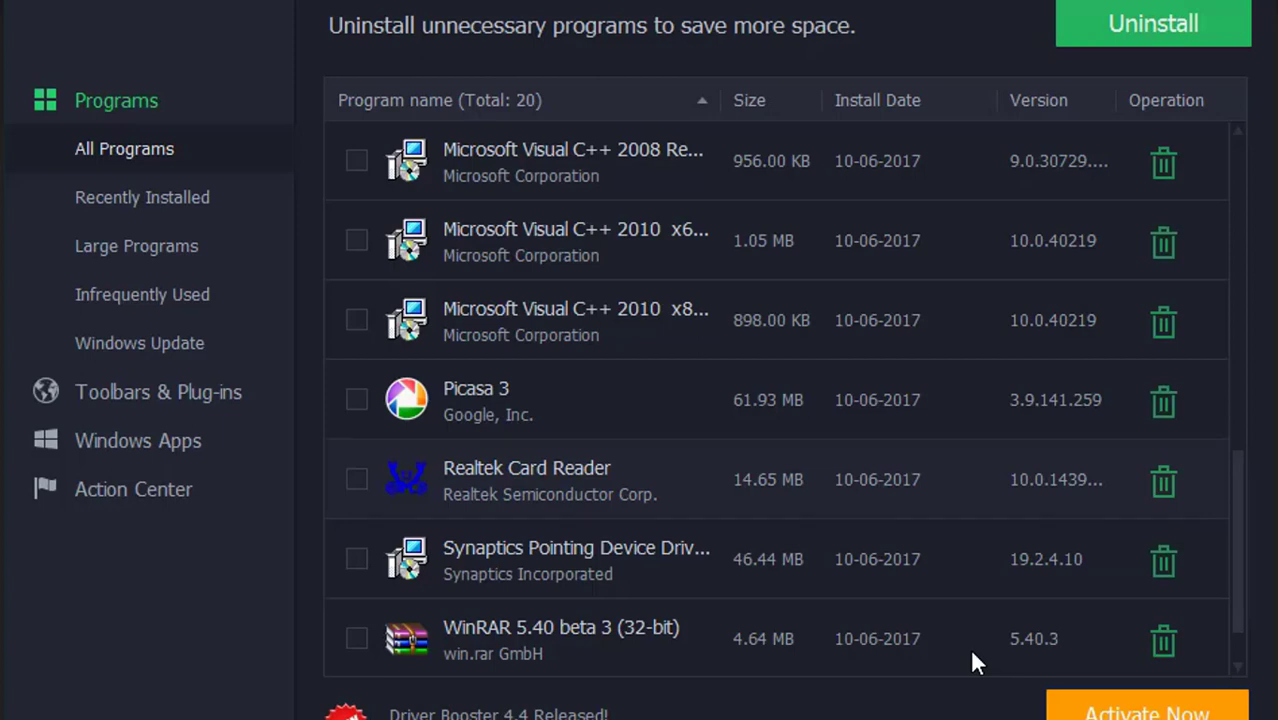
# Uninstall Realtek Card Reader too, cancel the Powerful Scan, and close IObit Uninstaller.
pyautogui.press('space')
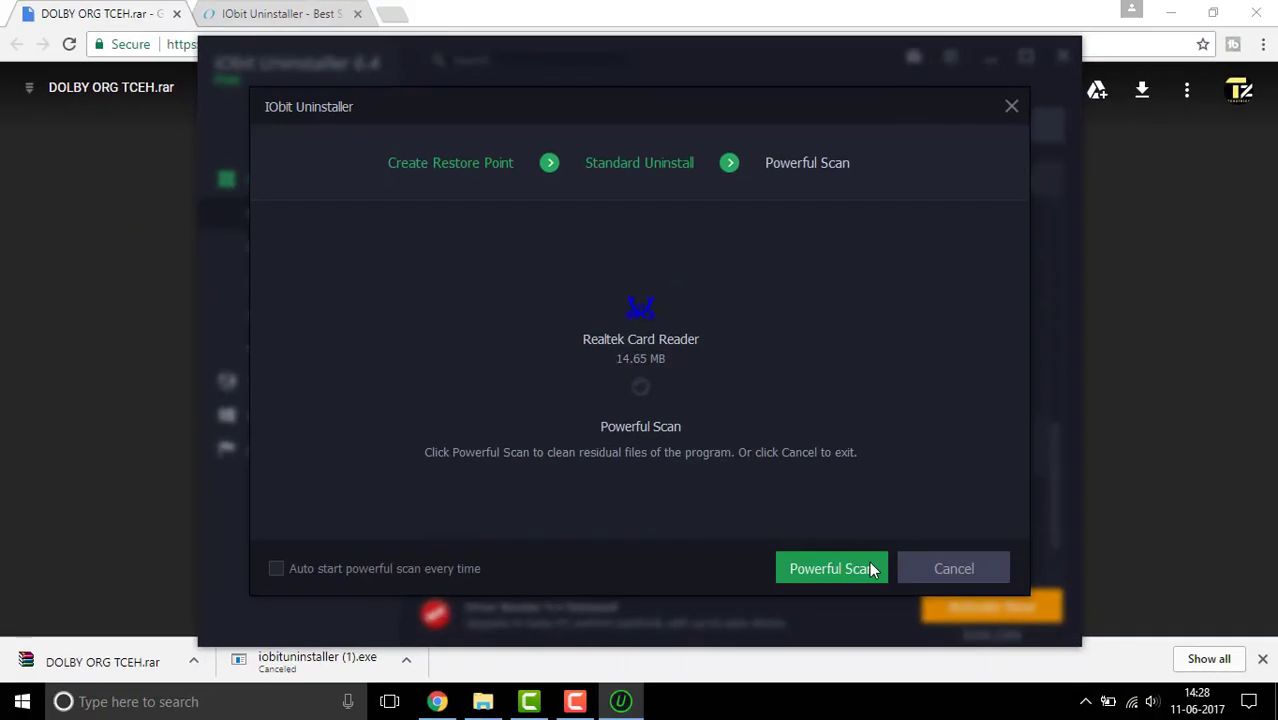
pyautogui.click(940, 642)
pyautogui.click(1063, 55)
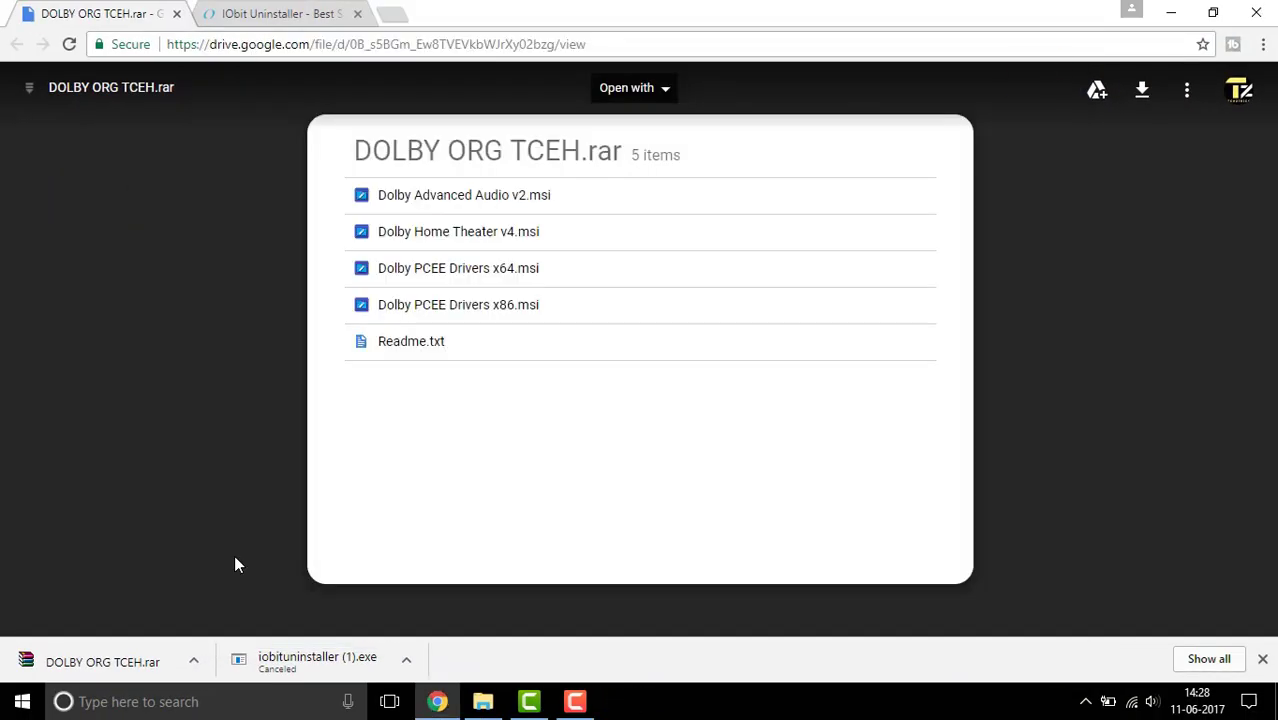
# Extract all files from DOLBY ORG TCEH.rar to the Desktop with WinRAR.
pyautogui.click(141, 660)
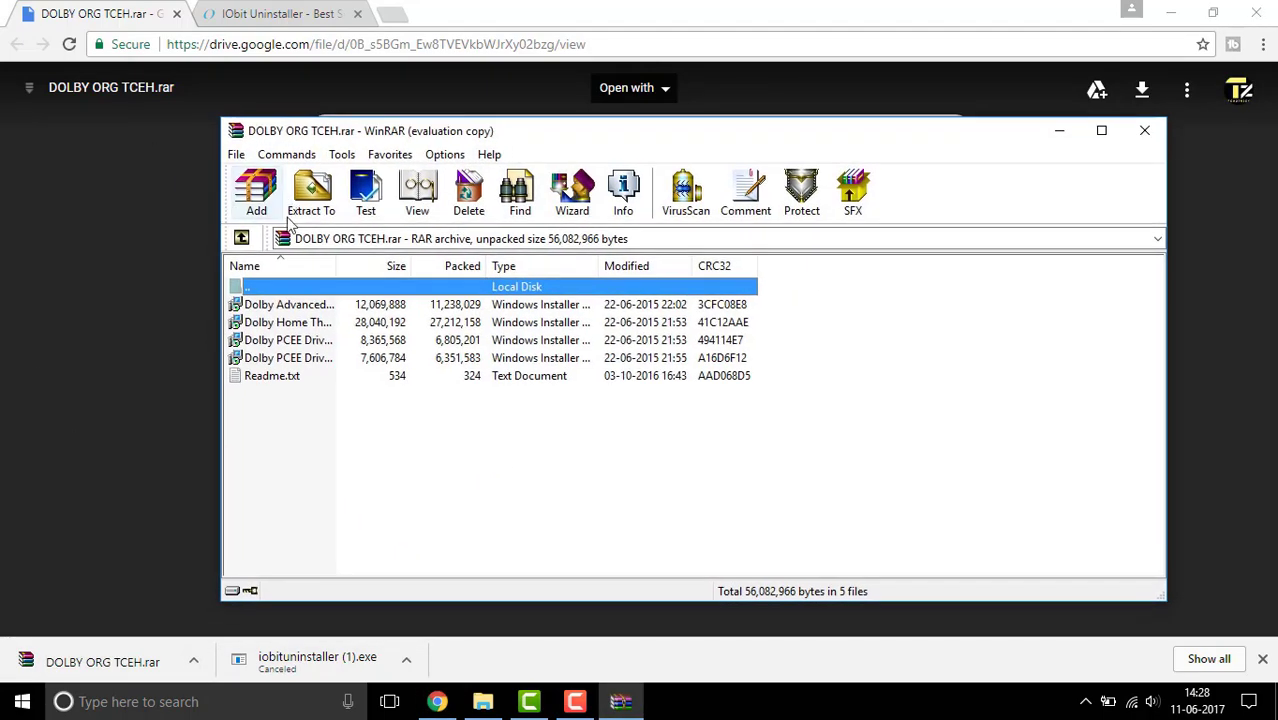
pyautogui.click(310, 195)
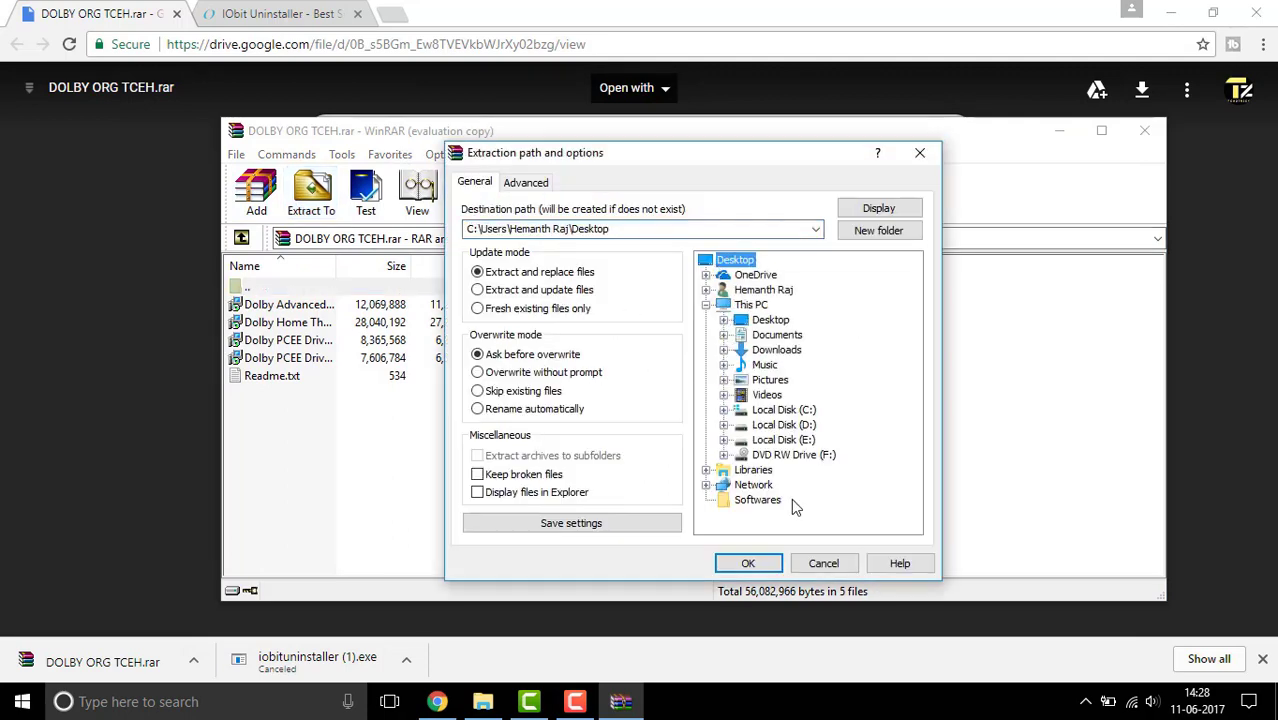
pyautogui.click(748, 563)
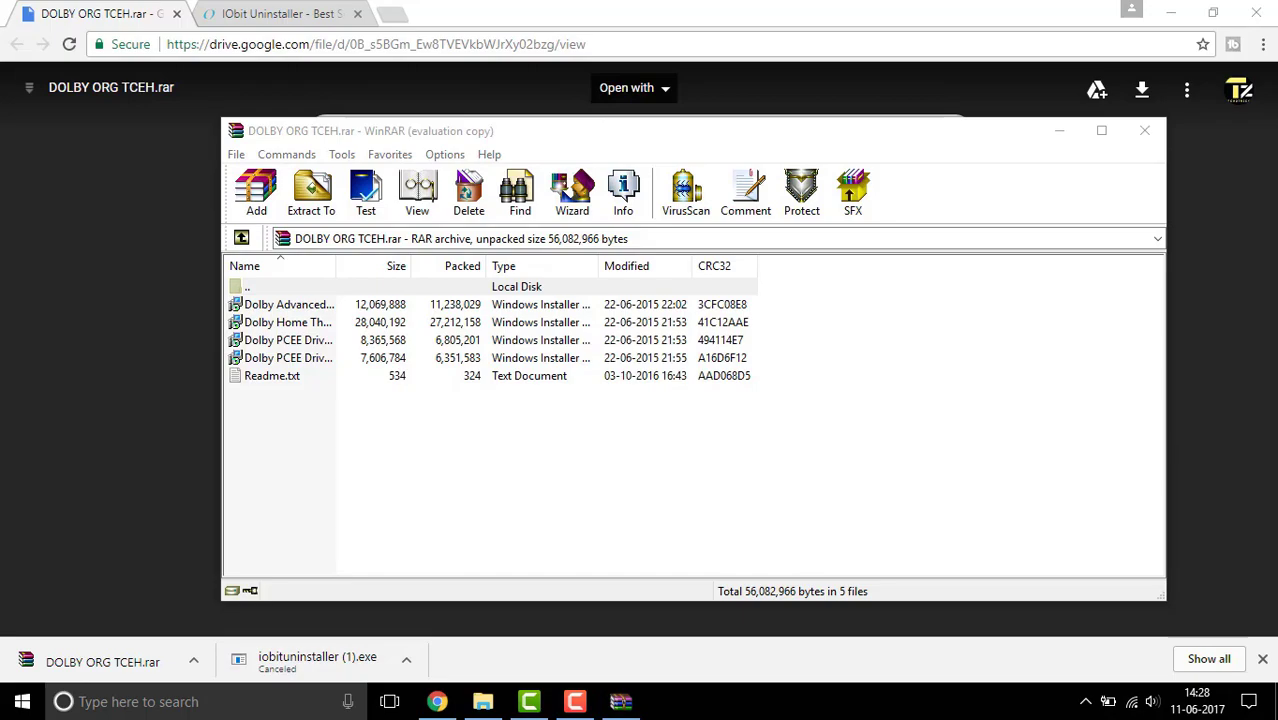
# Open the extracted Readme from the desktop in Notepad and reposition its window.
pyautogui.click(1274, 704)
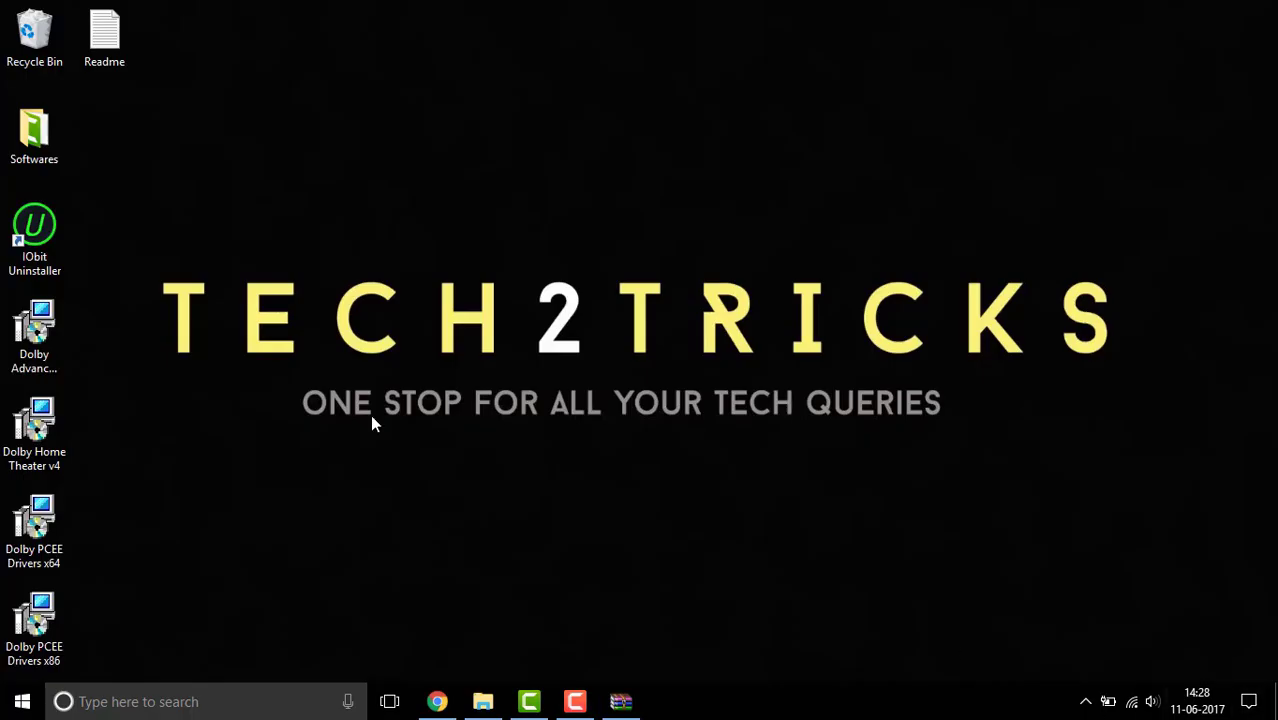
pyautogui.doubleClick(114, 52)
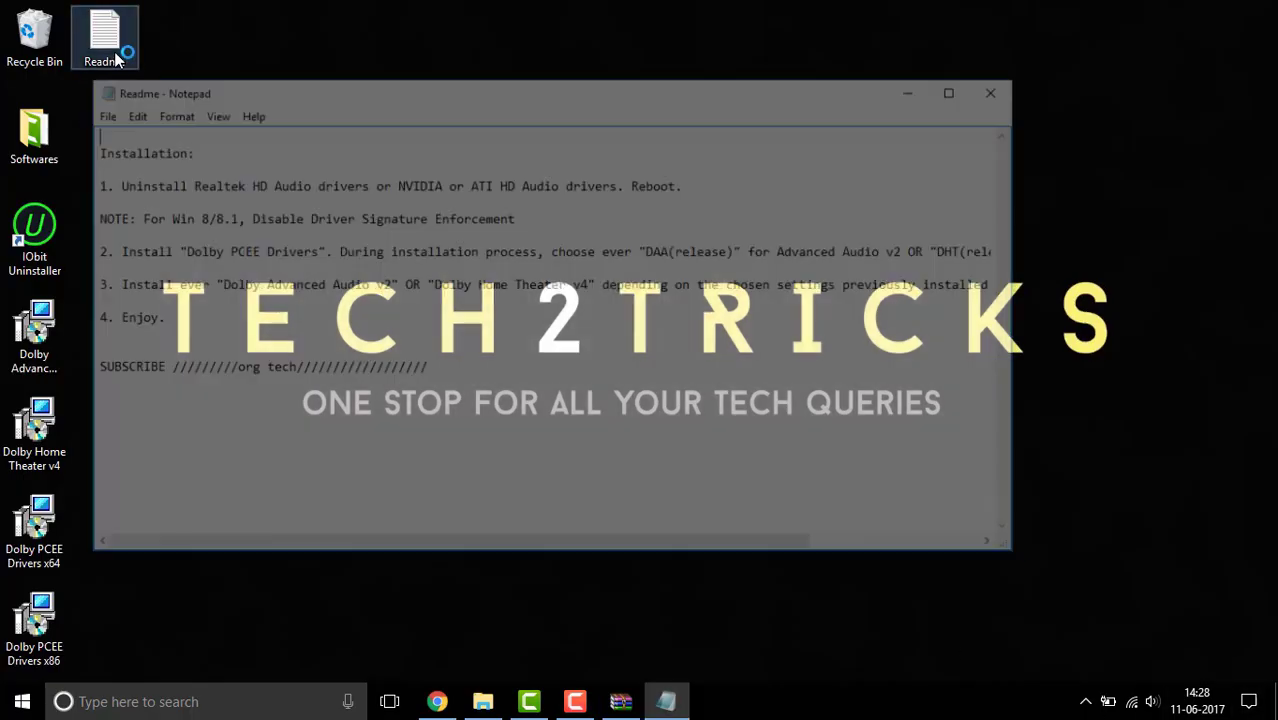
pyautogui.moveTo(365, 100); pyautogui.dragTo(425, 93)
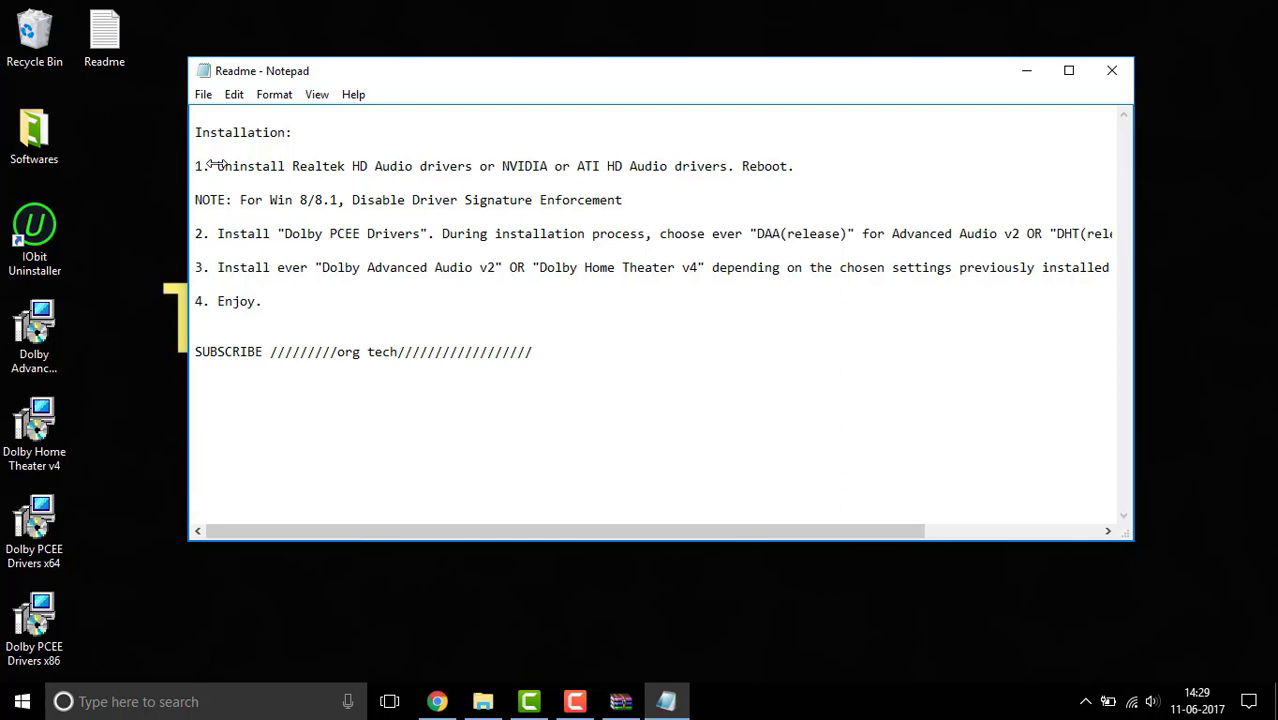
# Highlight the Realtek-uninstall step and the Disable Driver Signature Enforcement note in the Readme.
pyautogui.moveTo(225, 166); pyautogui.dragTo(422, 166)
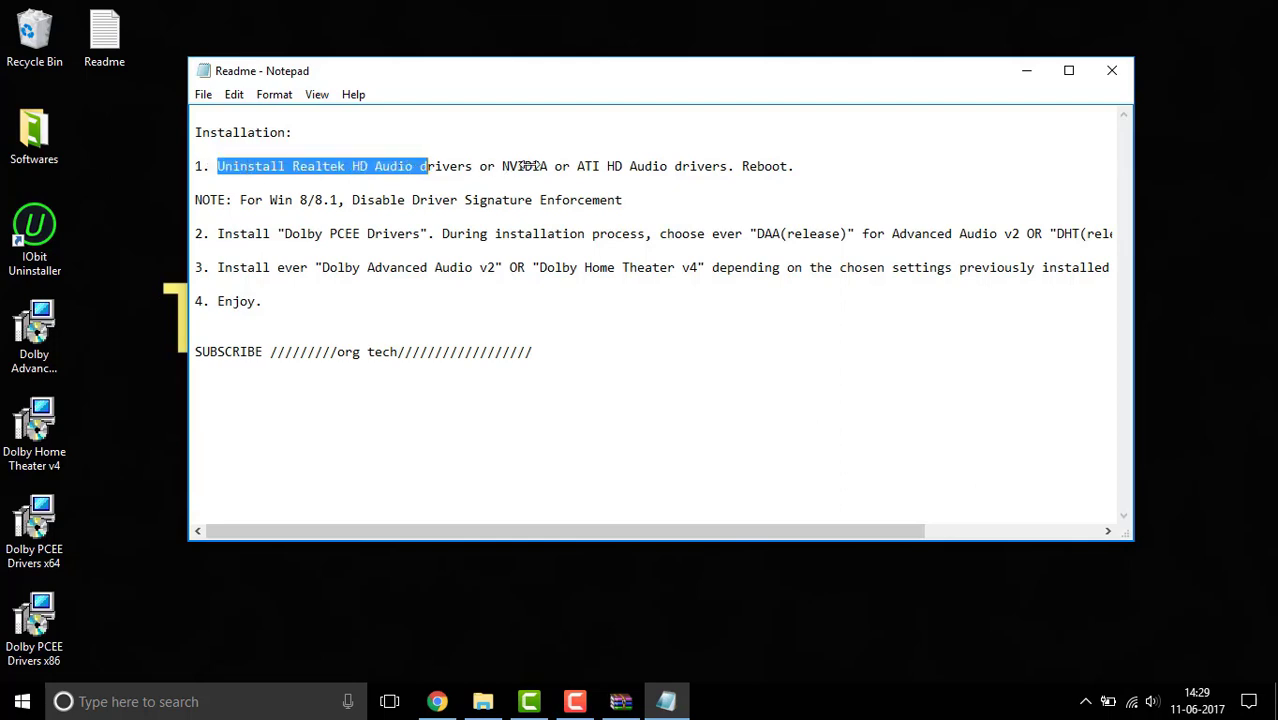
pyautogui.click(835, 151)
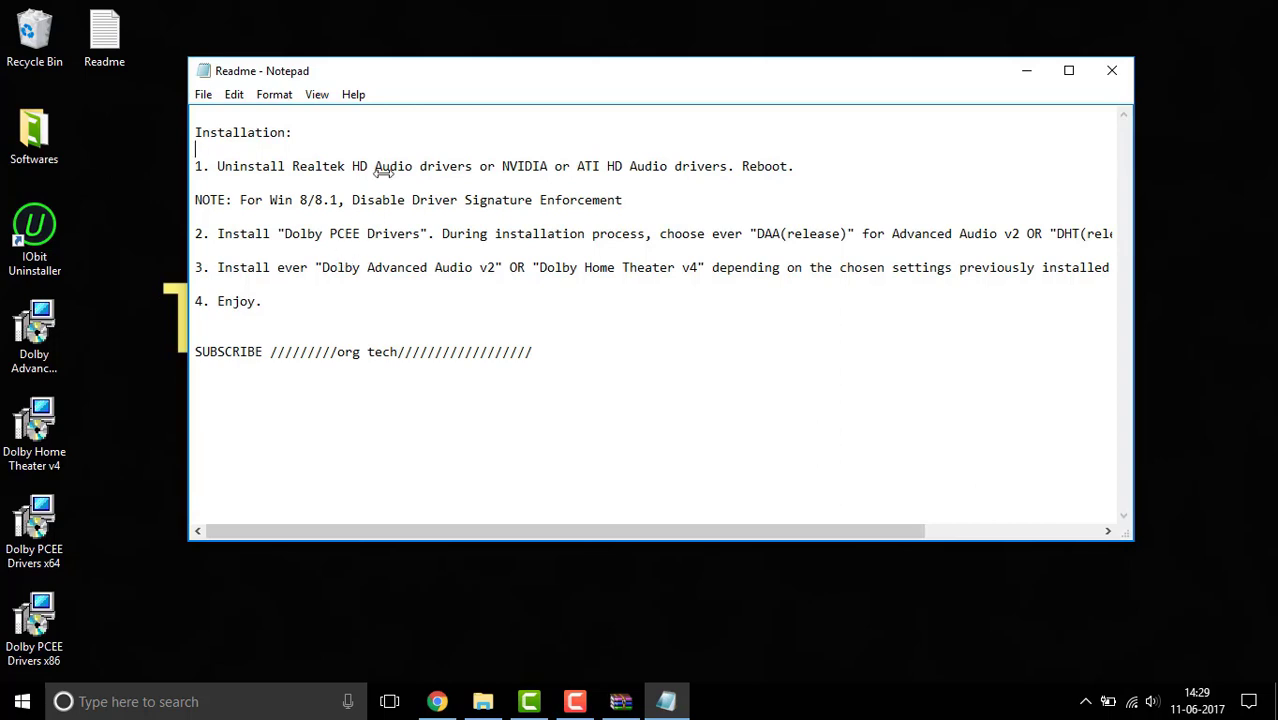
pyautogui.moveTo(352, 200); pyautogui.dragTo(623, 200)
pyautogui.click(677, 176)
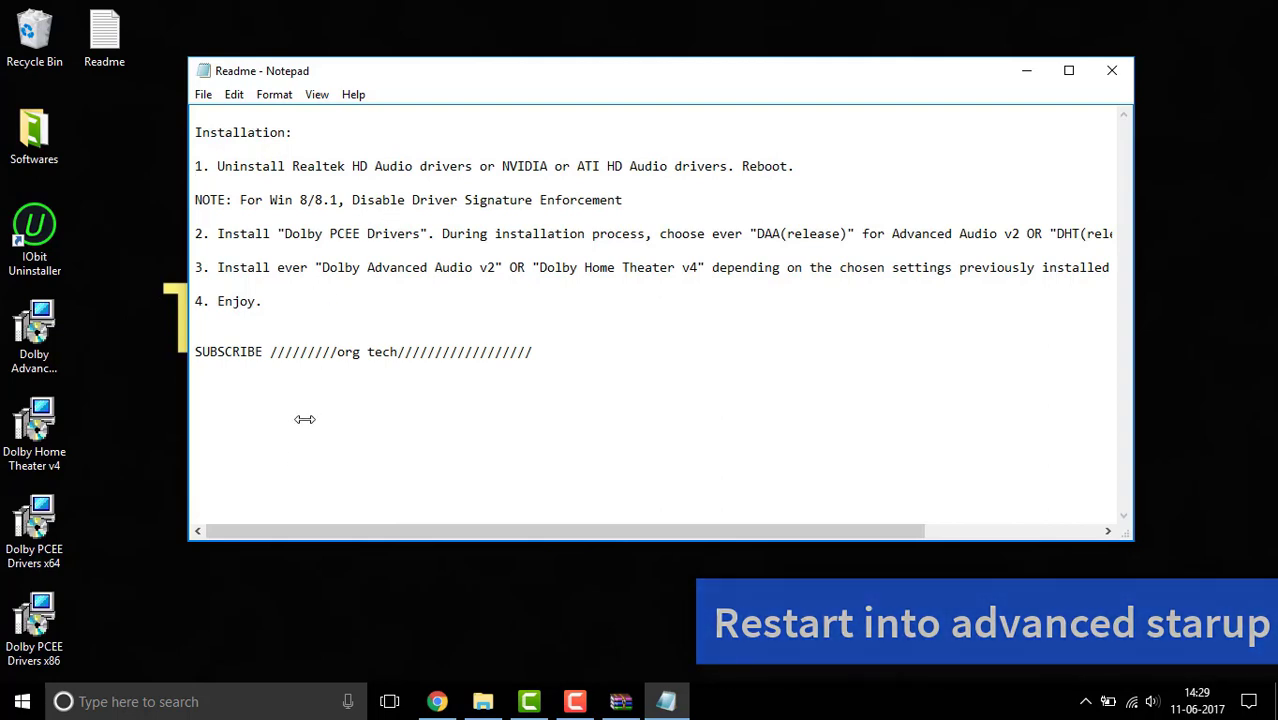
# Search 'advanced st' and choose Restart now under Advanced startup in Recovery settings.
pyautogui.click(197, 703)
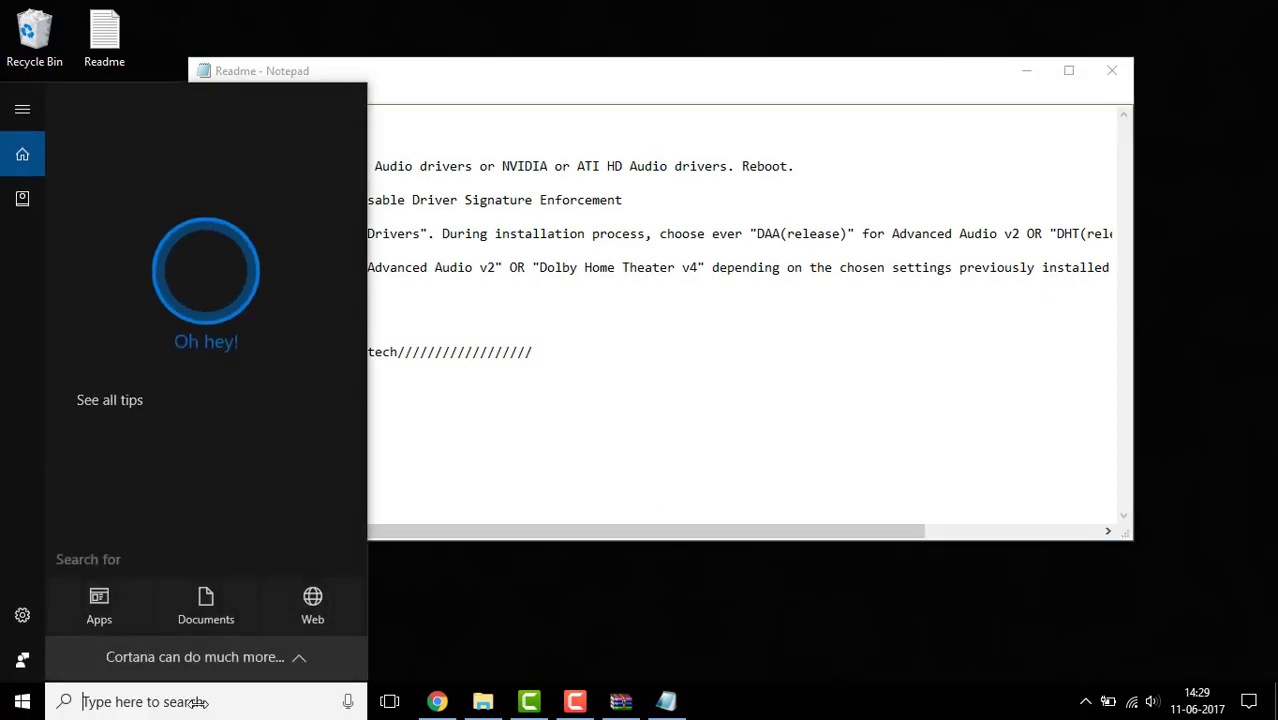
pyautogui.write('advan')
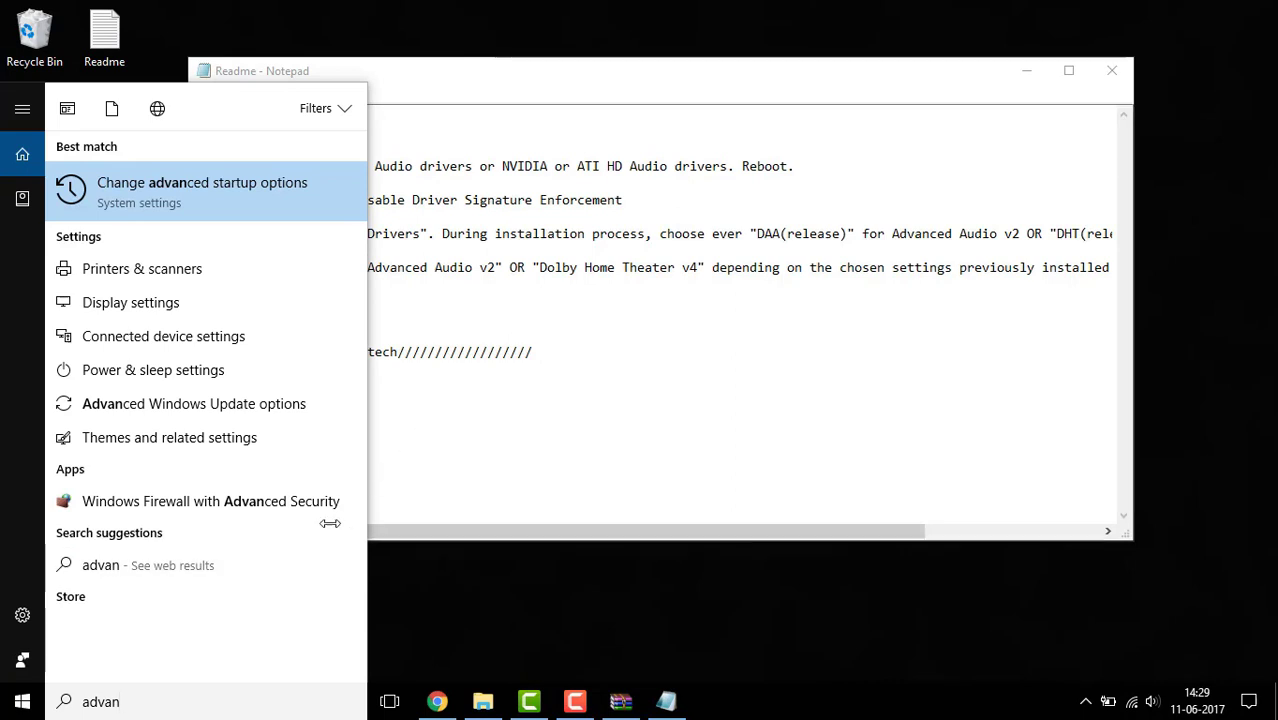
pyautogui.write('ced')
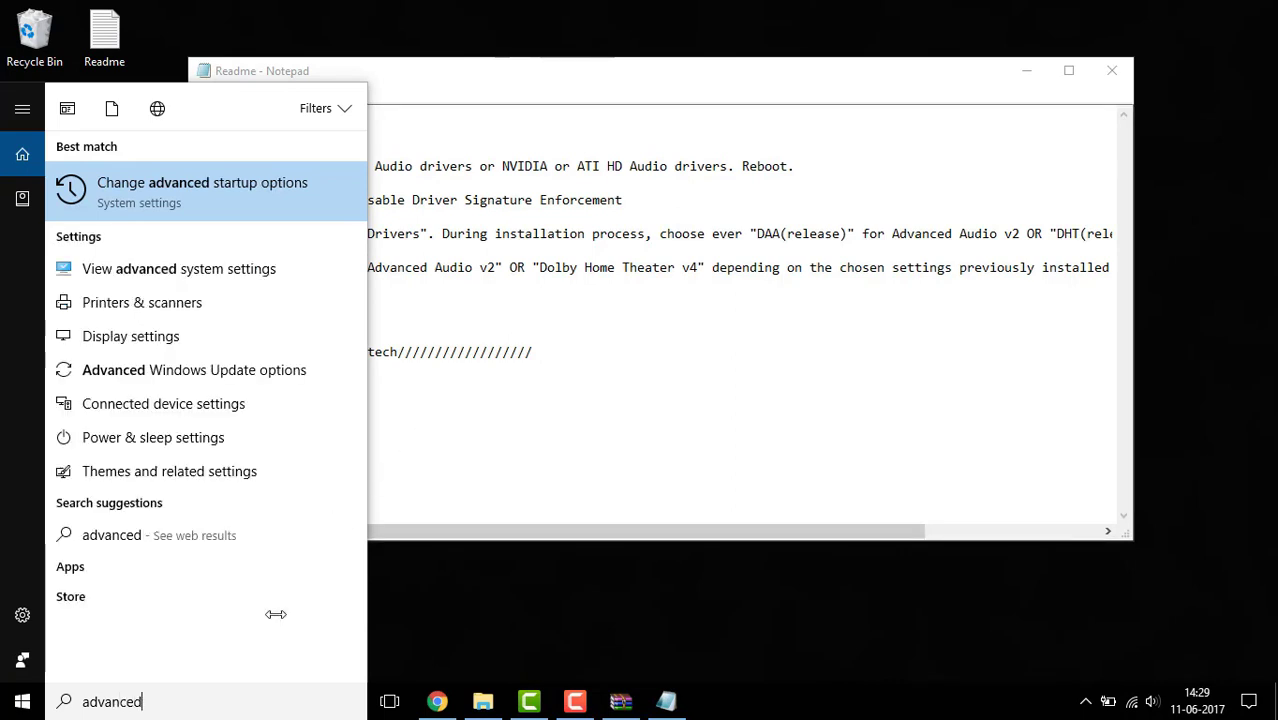
pyautogui.write(' st')
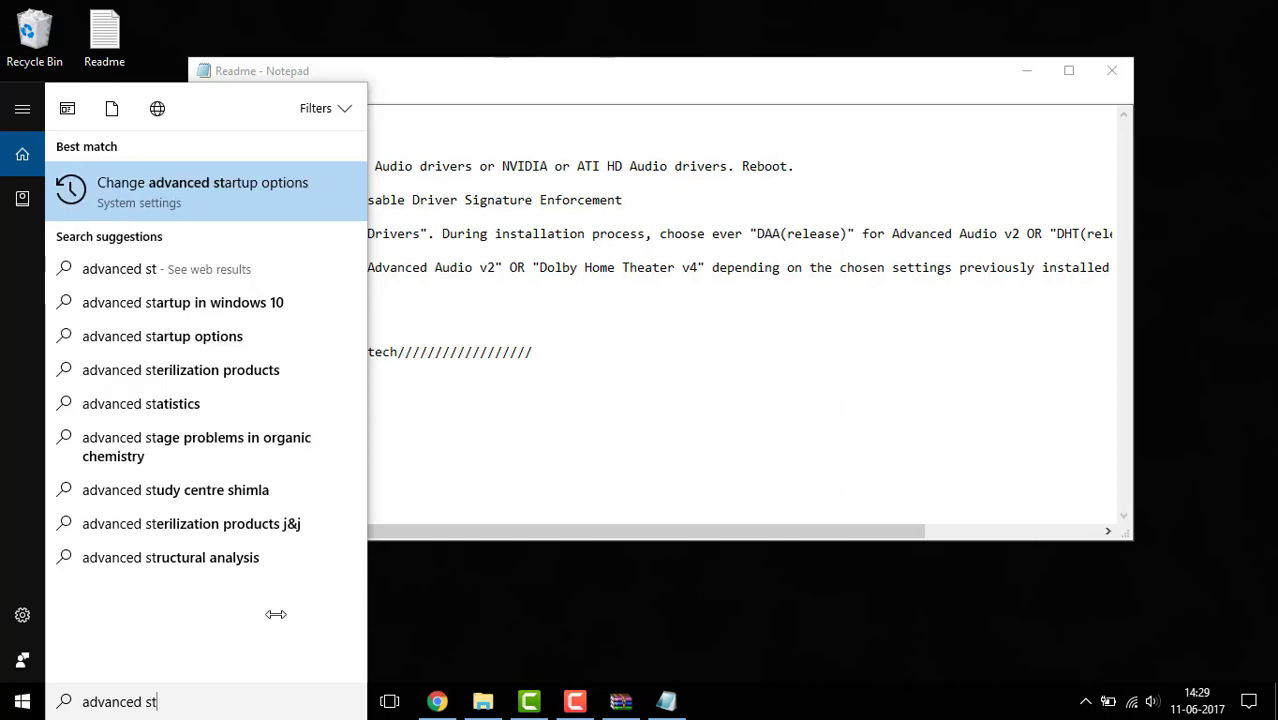
pyautogui.click(165, 183)
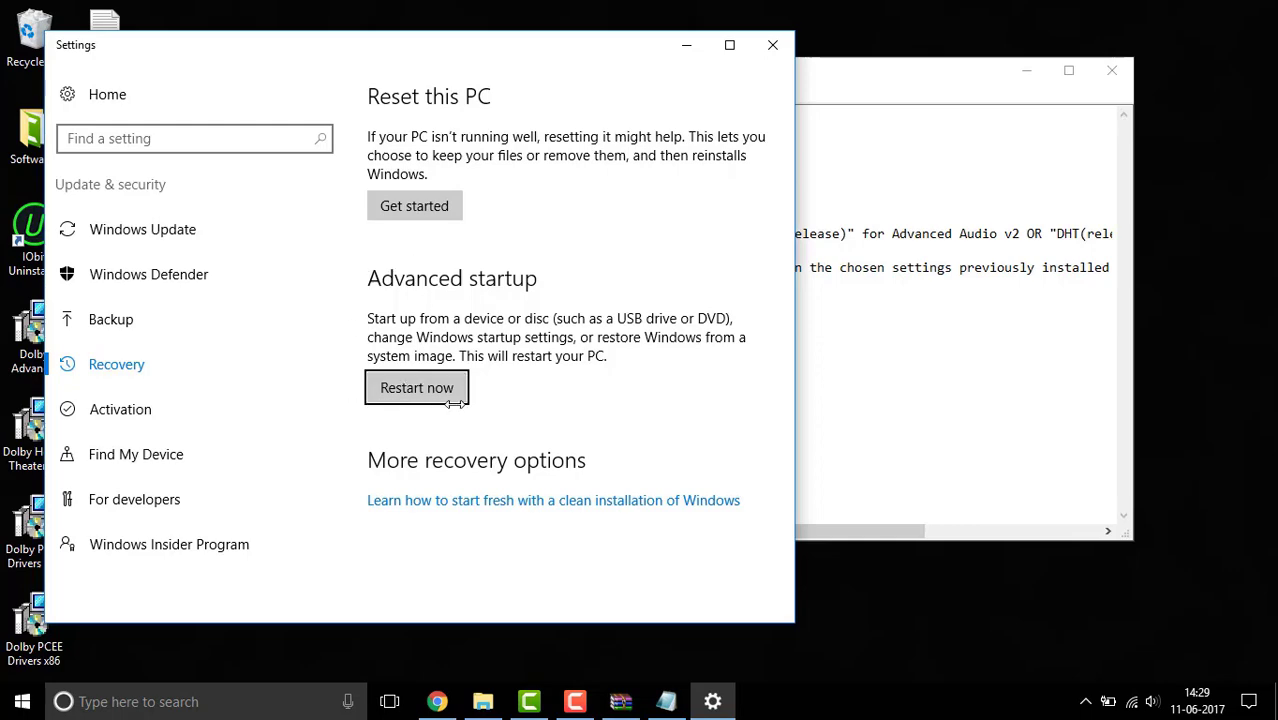
pyautogui.click(443, 388)
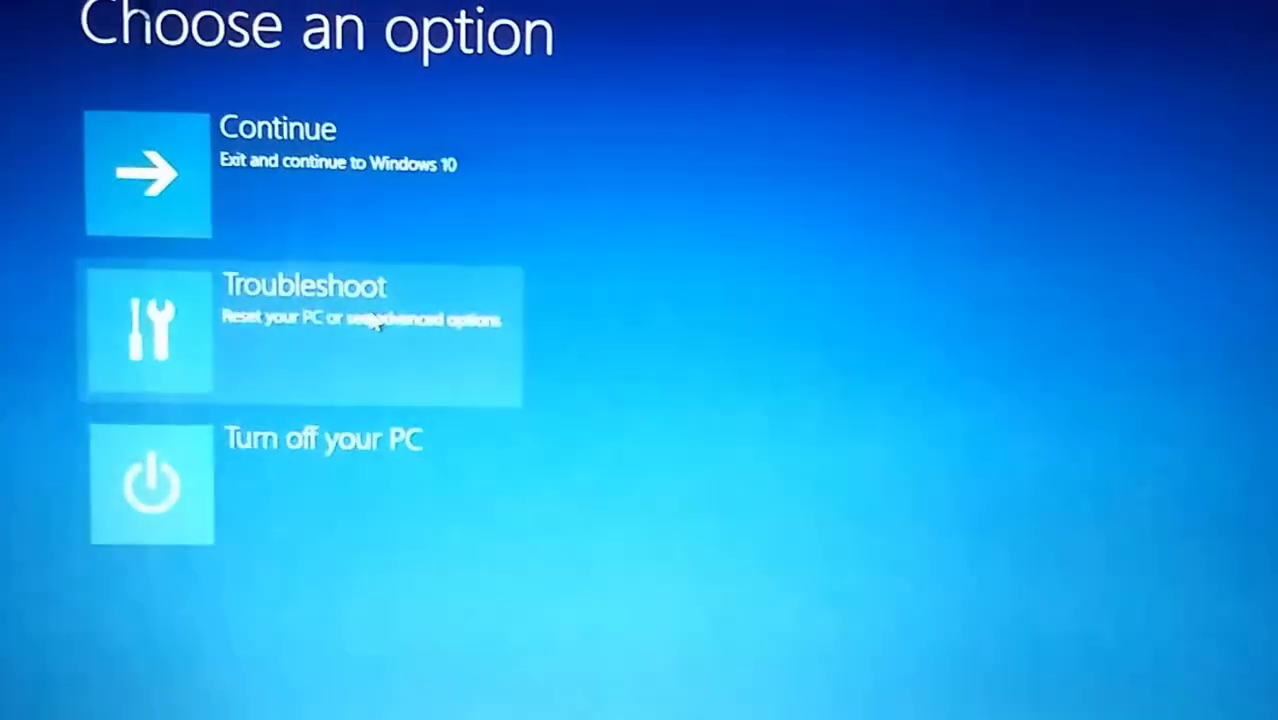
# Reboot via Troubleshoot > Advanced options > Startup Settings, choosing option 7 to disable driver signature enforcement.
pyautogui.click(410, 334)
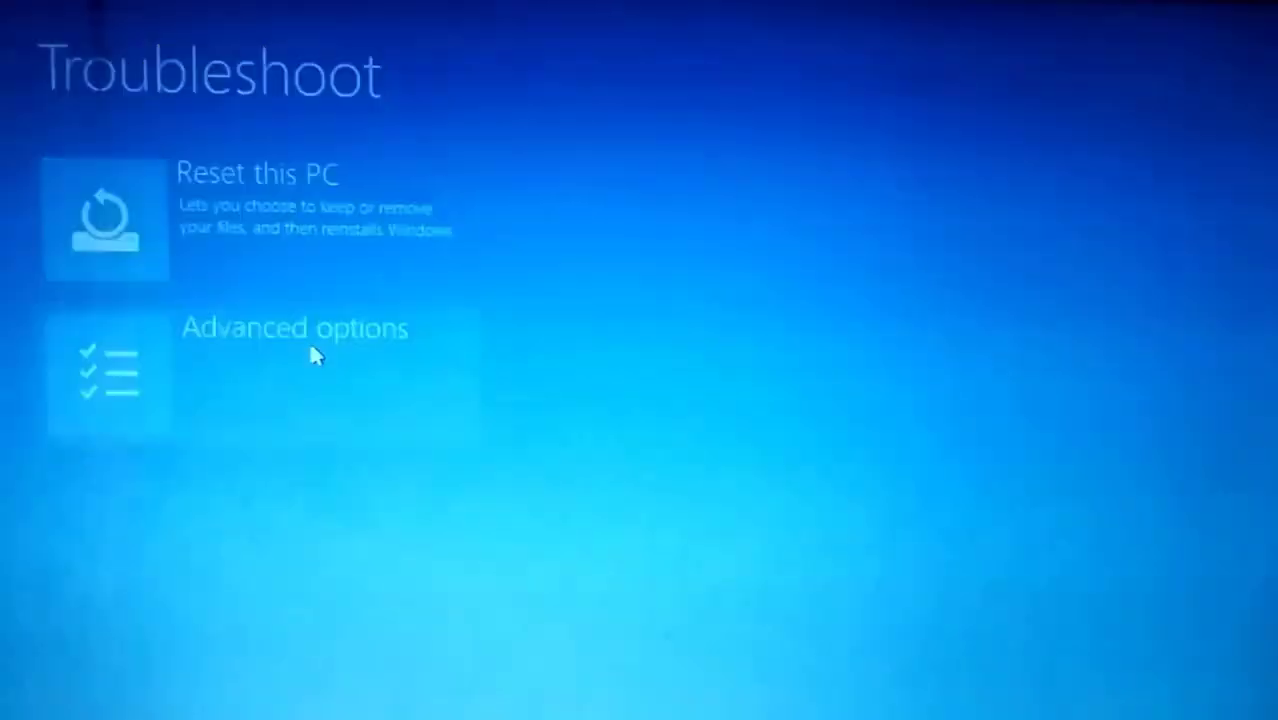
pyautogui.click(324, 312)
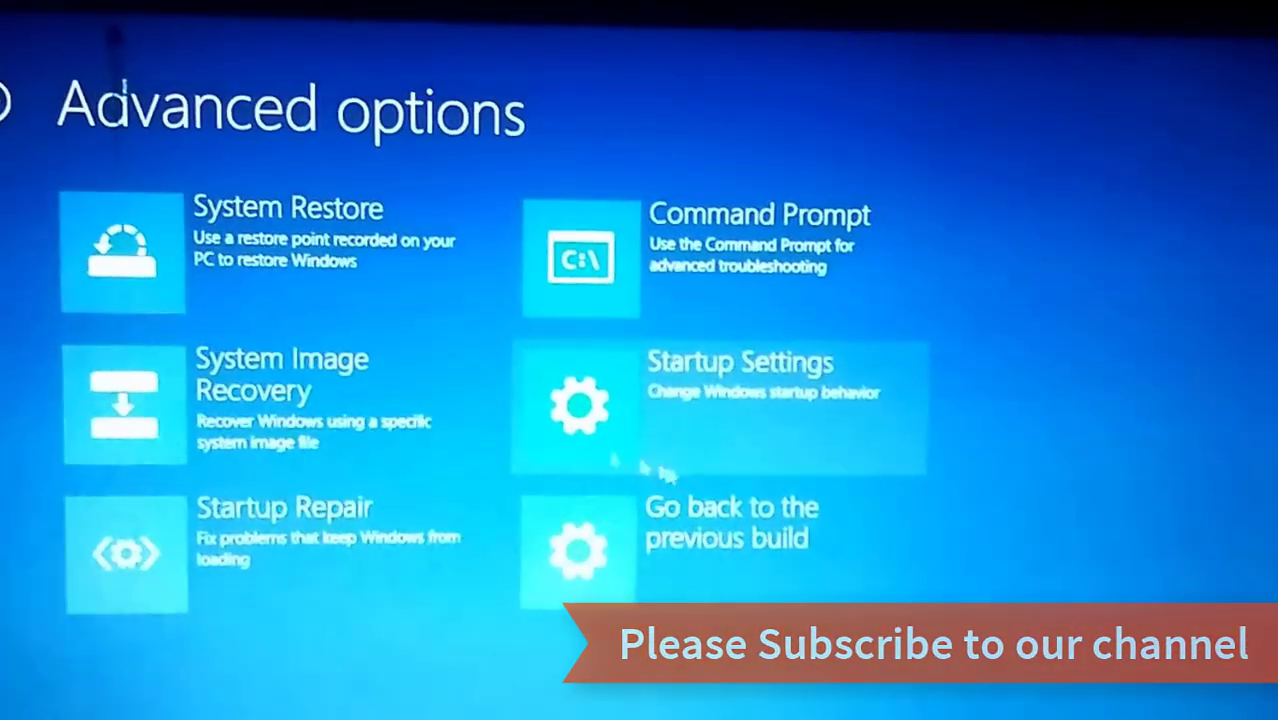
pyautogui.click(665, 460)
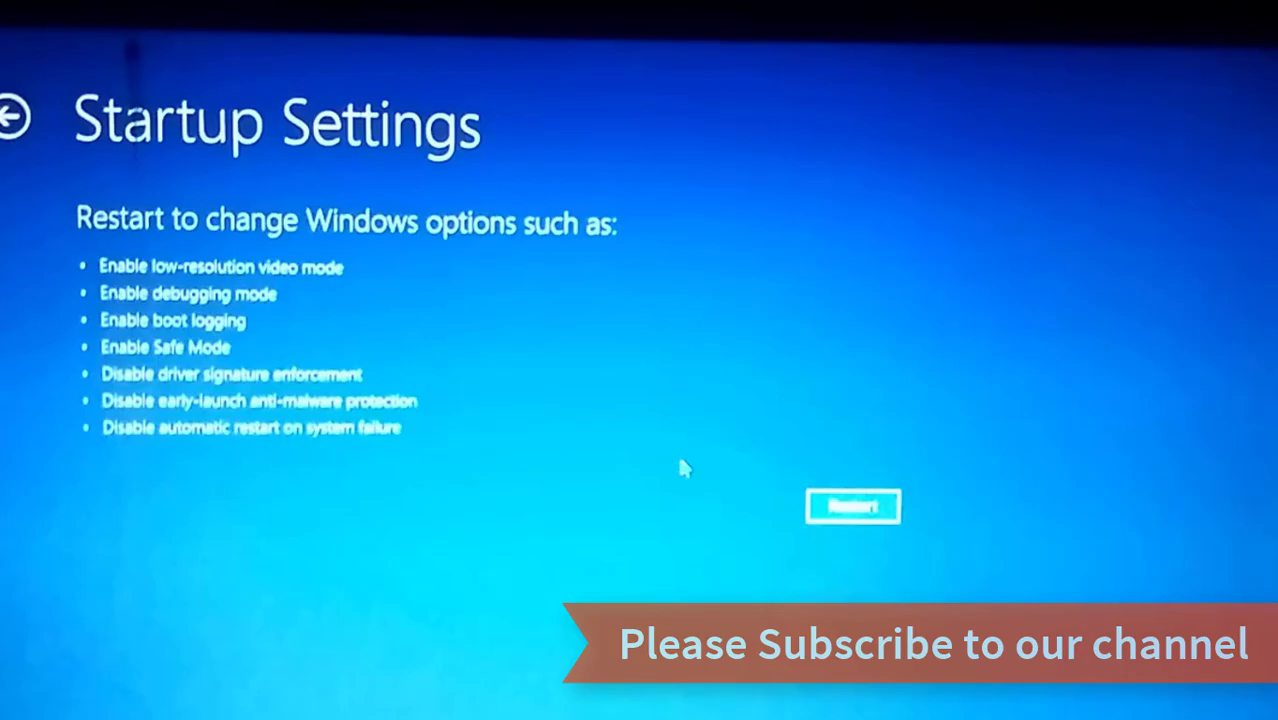
pyautogui.click(840, 504)
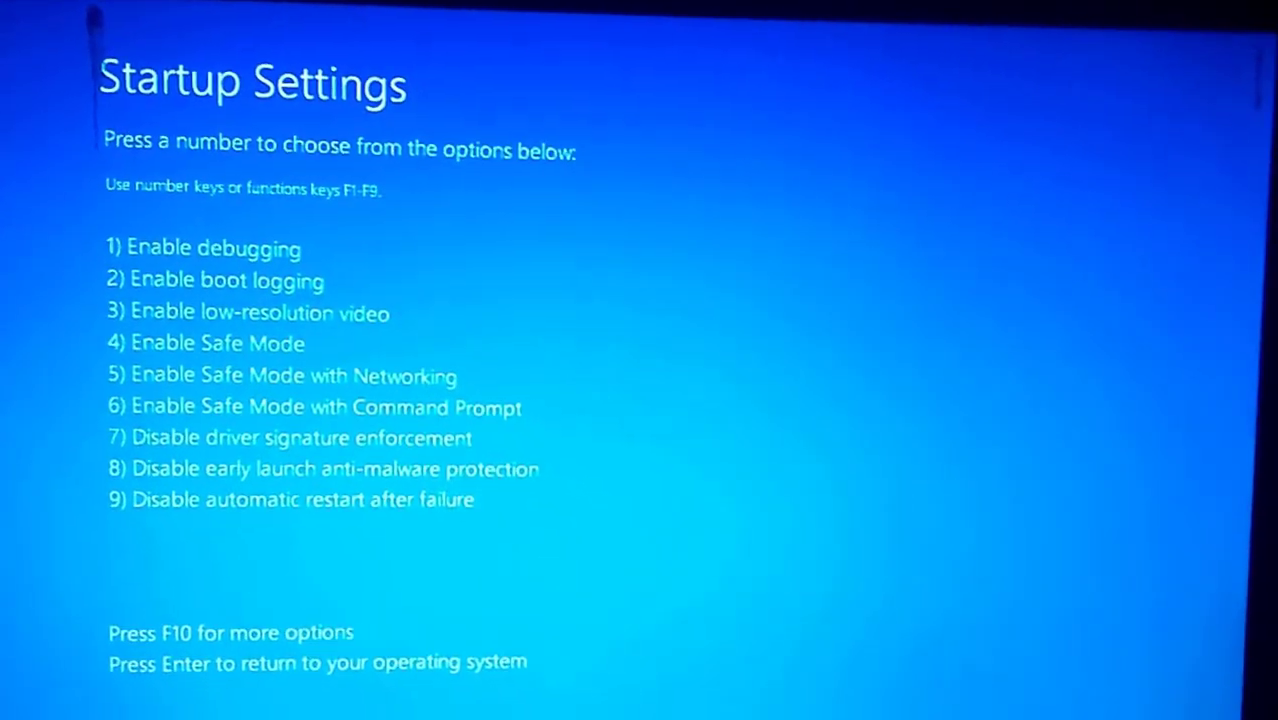
pyautogui.press('7')
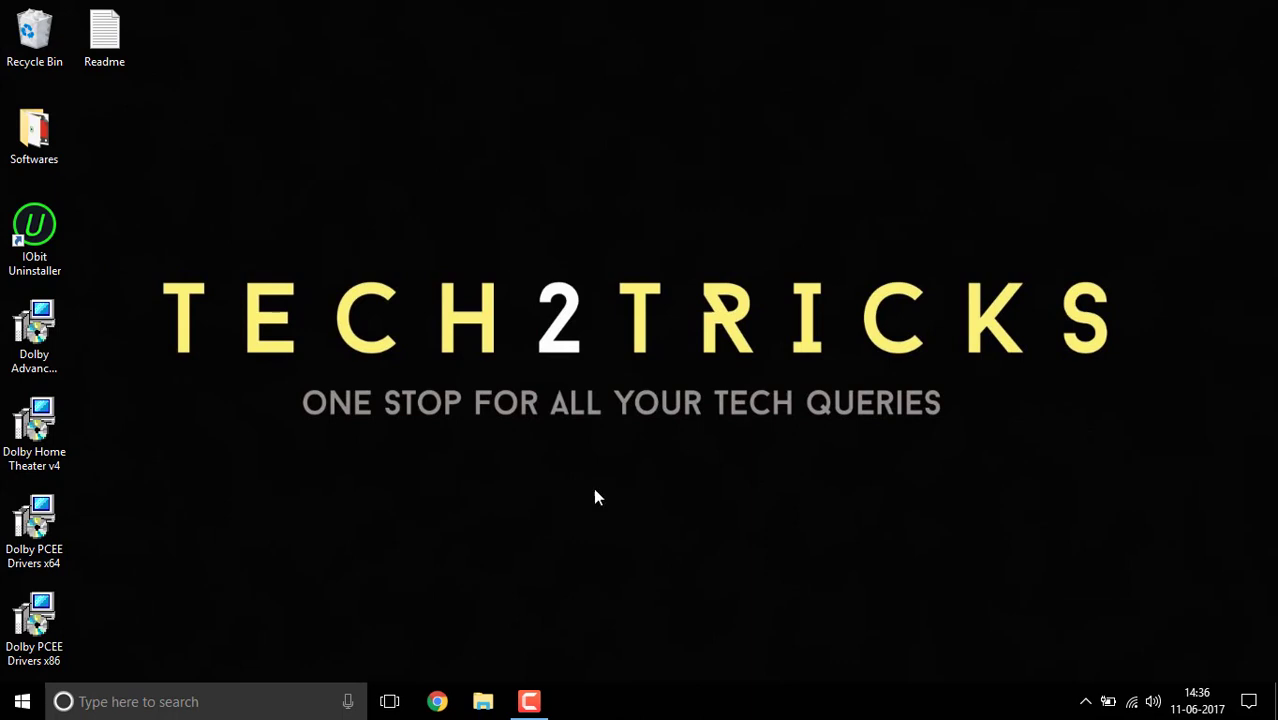
pyautogui.click(197, 703)
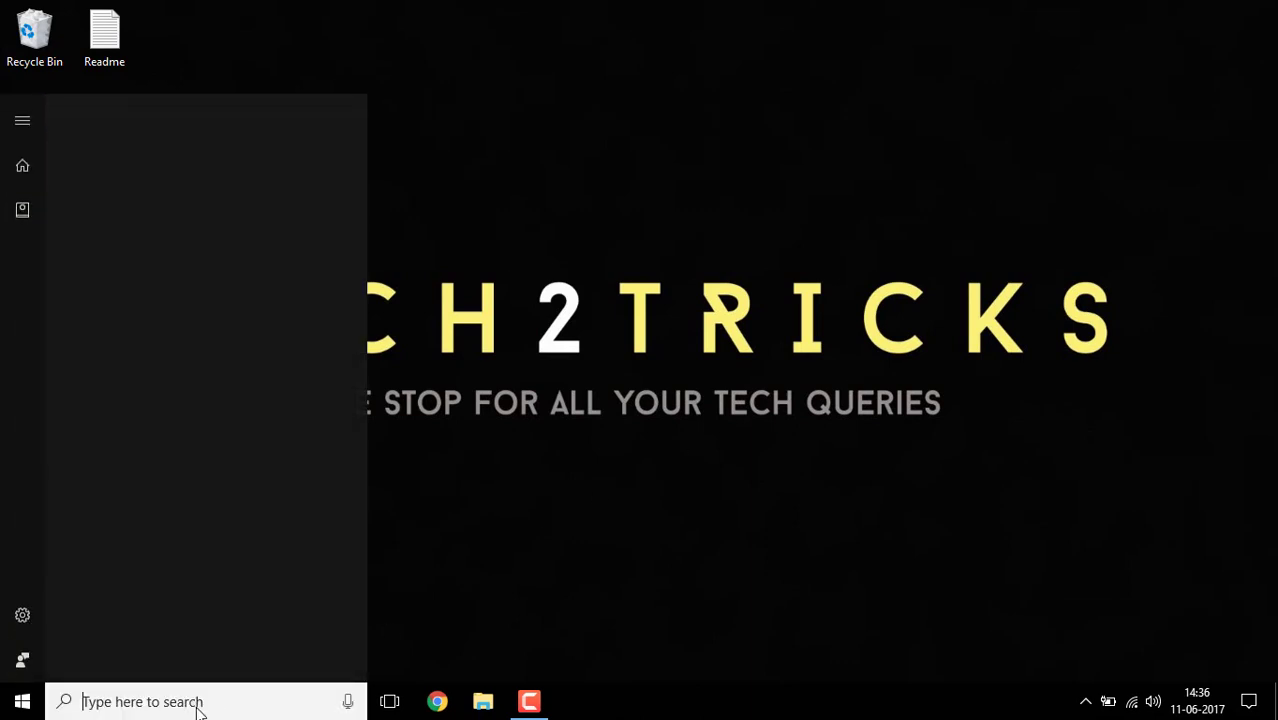
pyautogui.write('co')
pyautogui.press('BackSpace')
pyautogui.press('BackSpace')
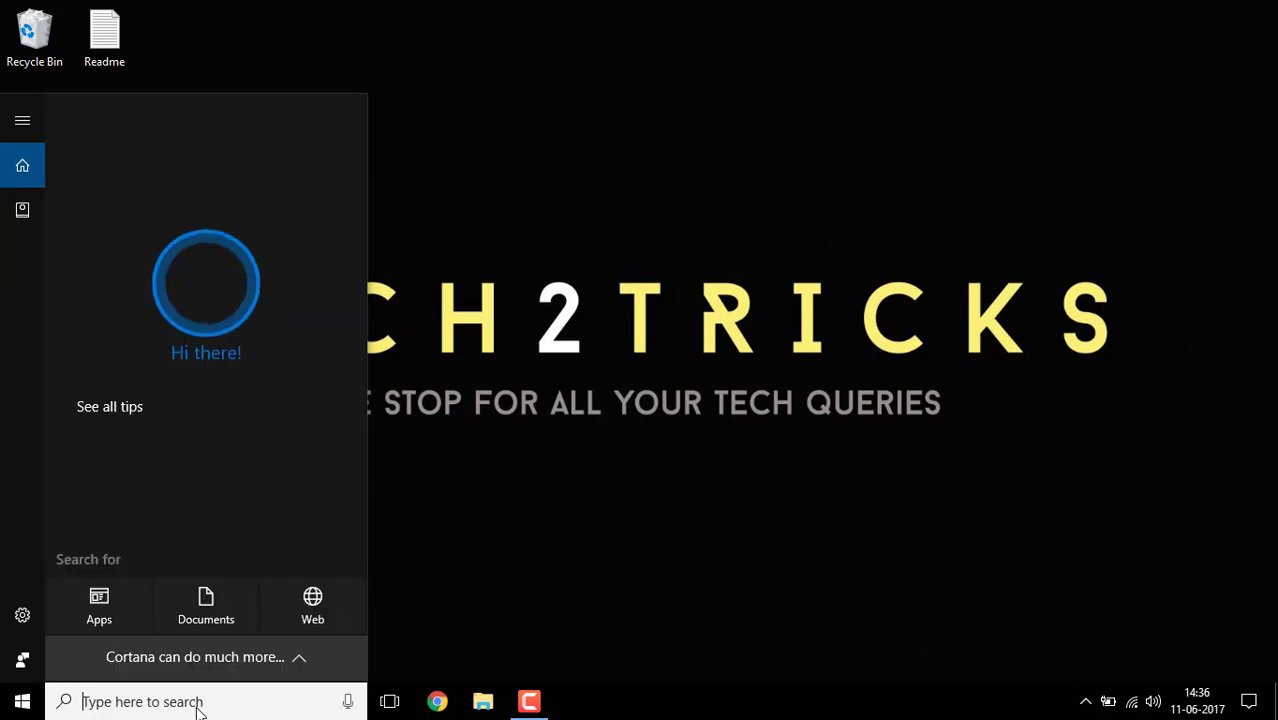
pyautogui.write('pv')
pyautogui.write('c')
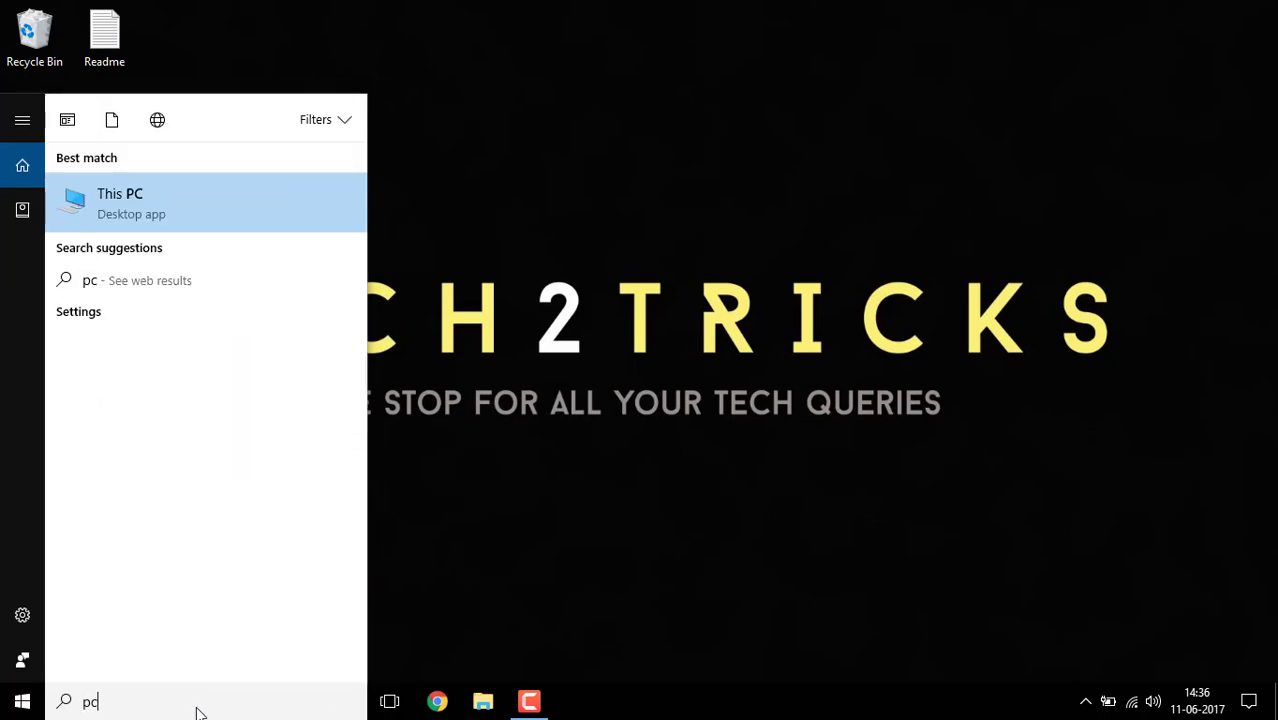
pyautogui.rightClick(121, 205)
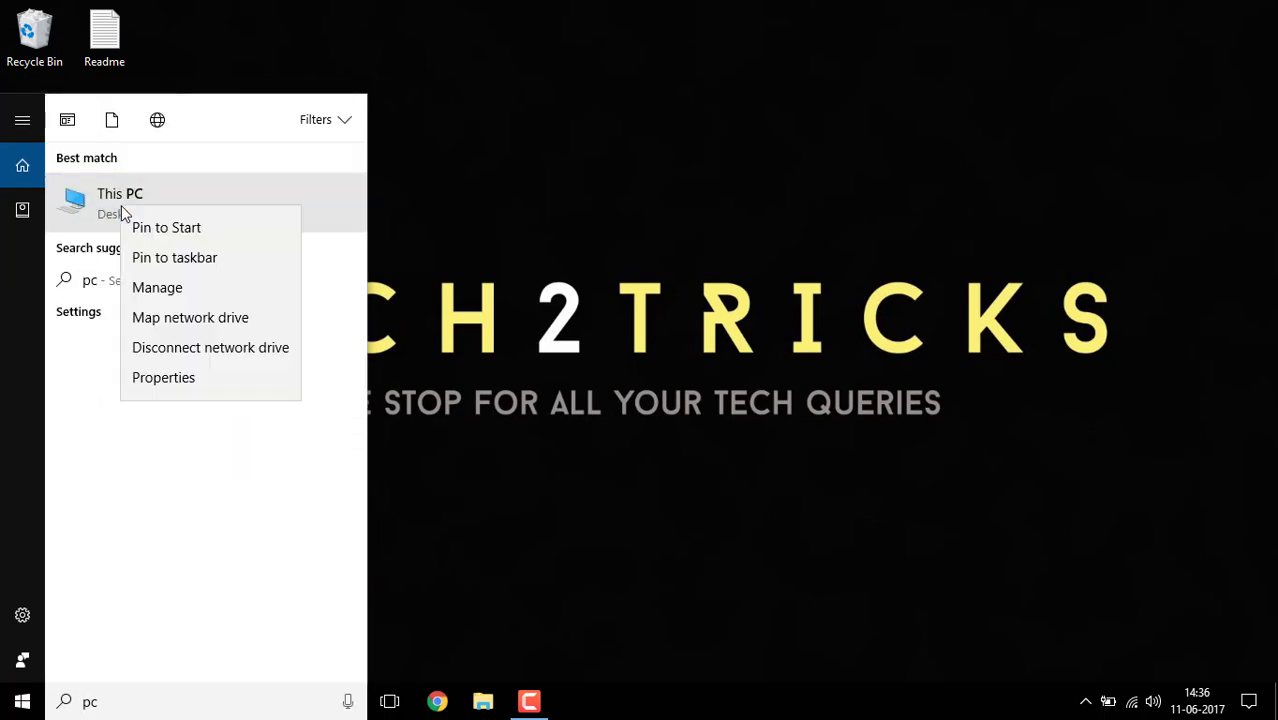
pyautogui.click(168, 384)
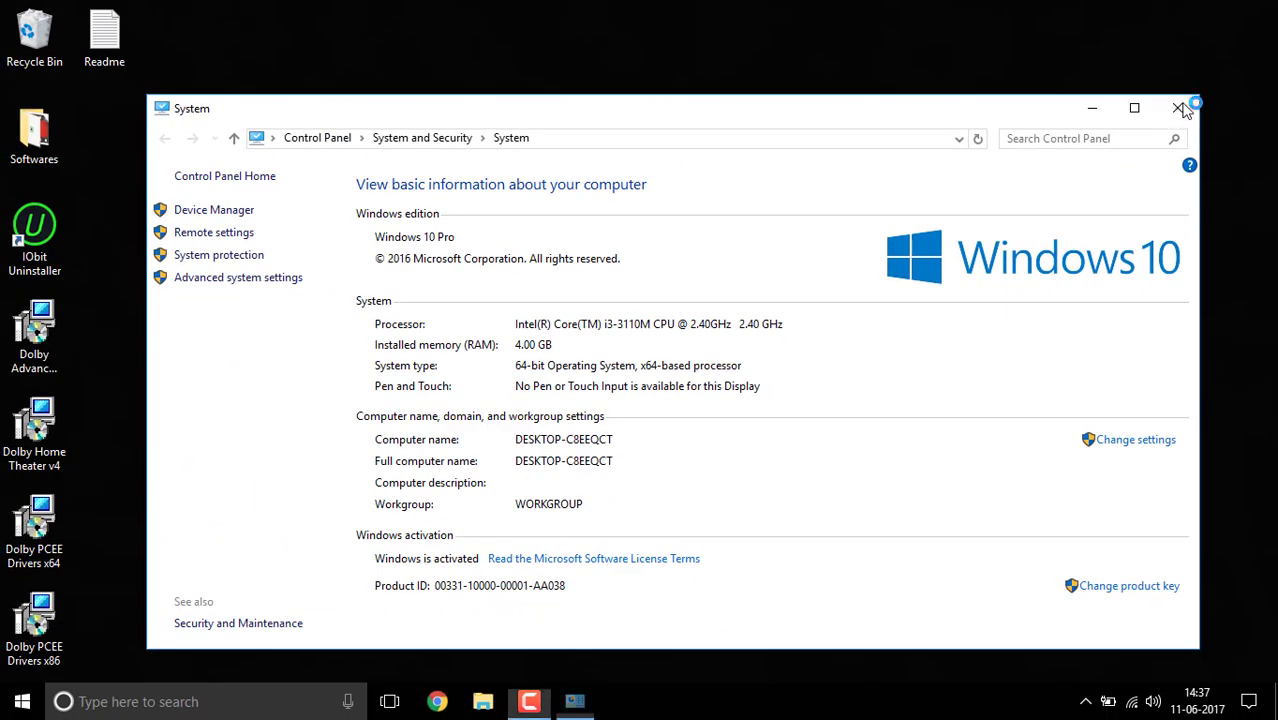
pyautogui.click(1180, 108)
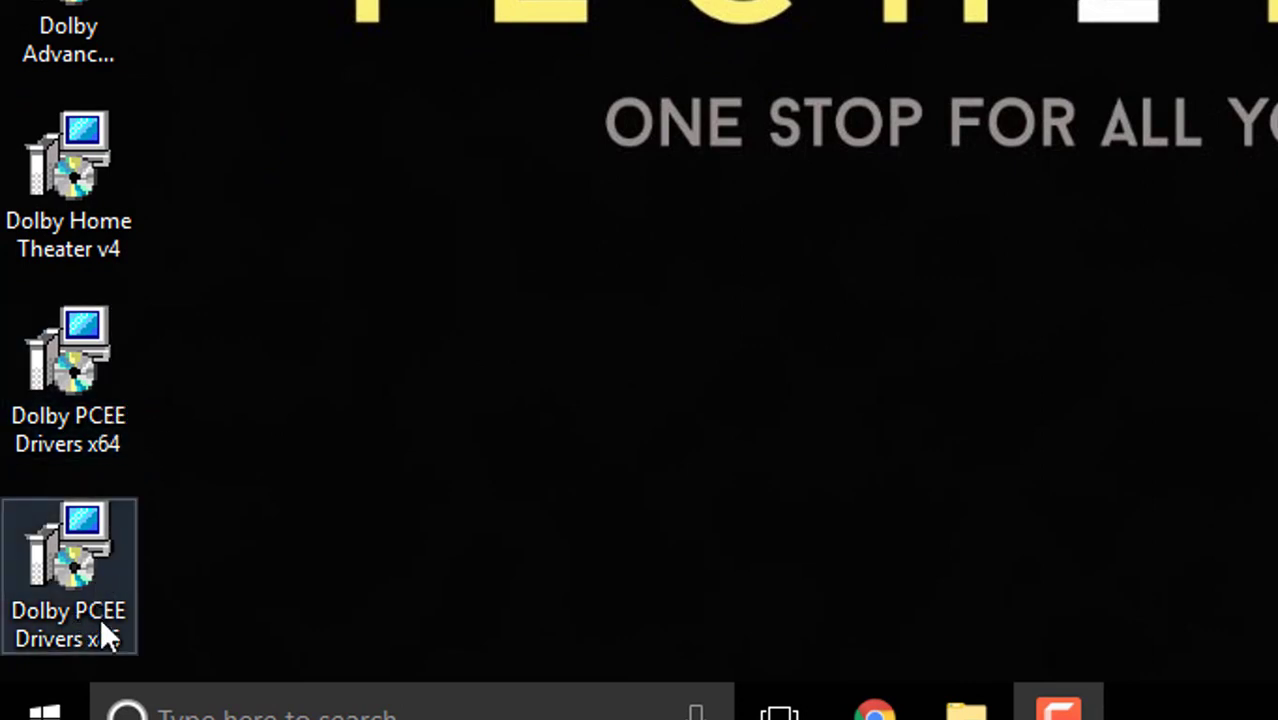
# Install Dolby PCEE Drivers x64 to the default folder, accepting the unverified driver software, and finish.
pyautogui.doubleClick(81, 409)
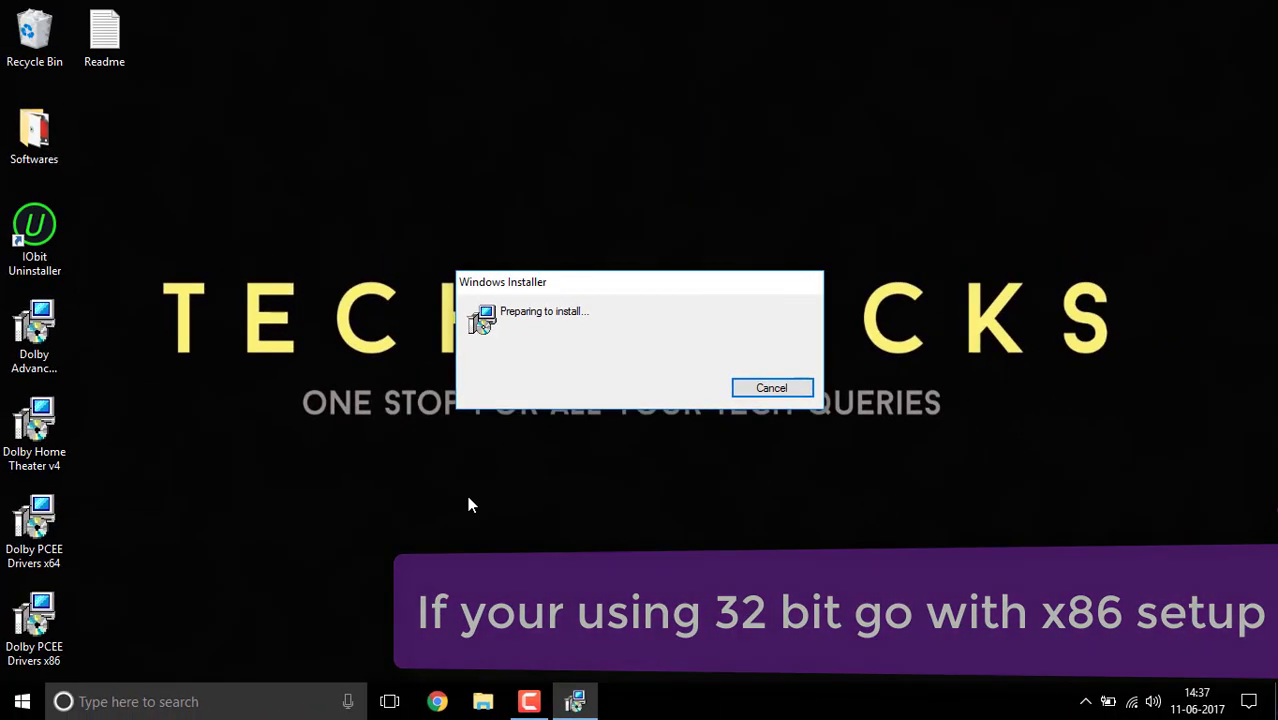
pyautogui.click(735, 496)
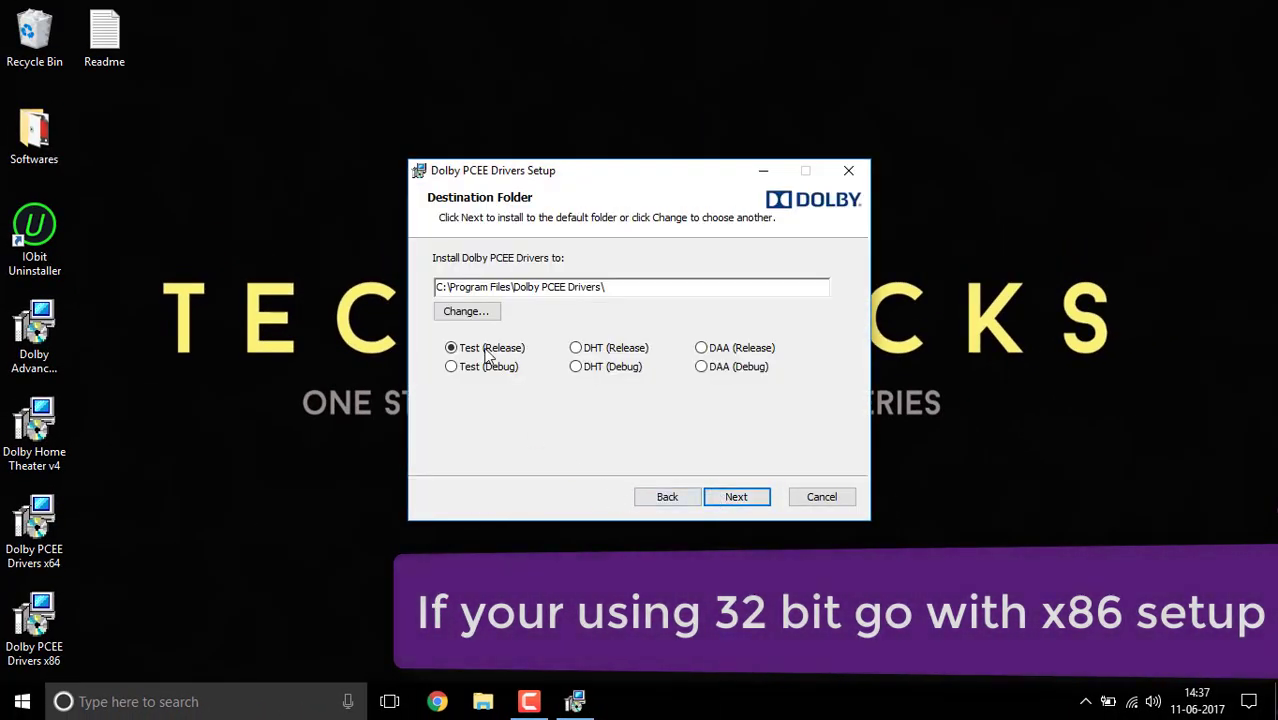
pyautogui.click(755, 503)
pyautogui.click(755, 505)
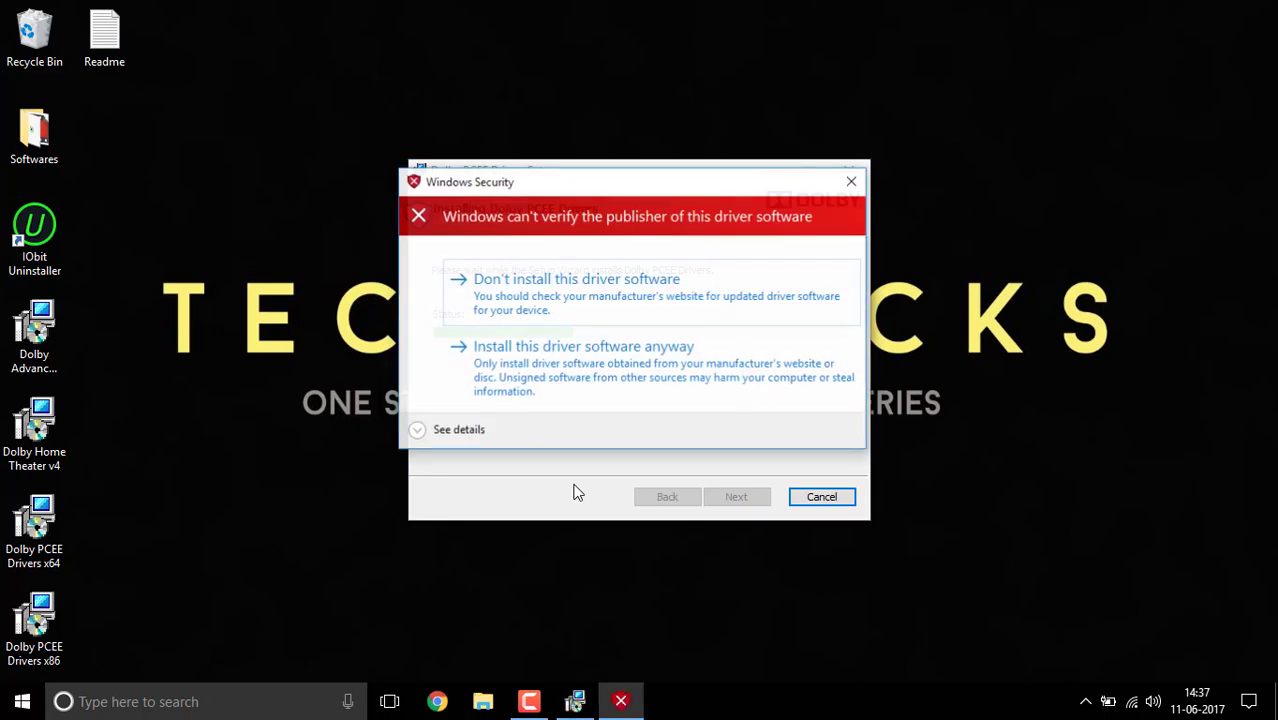
pyautogui.hotkey('alt', 'i')
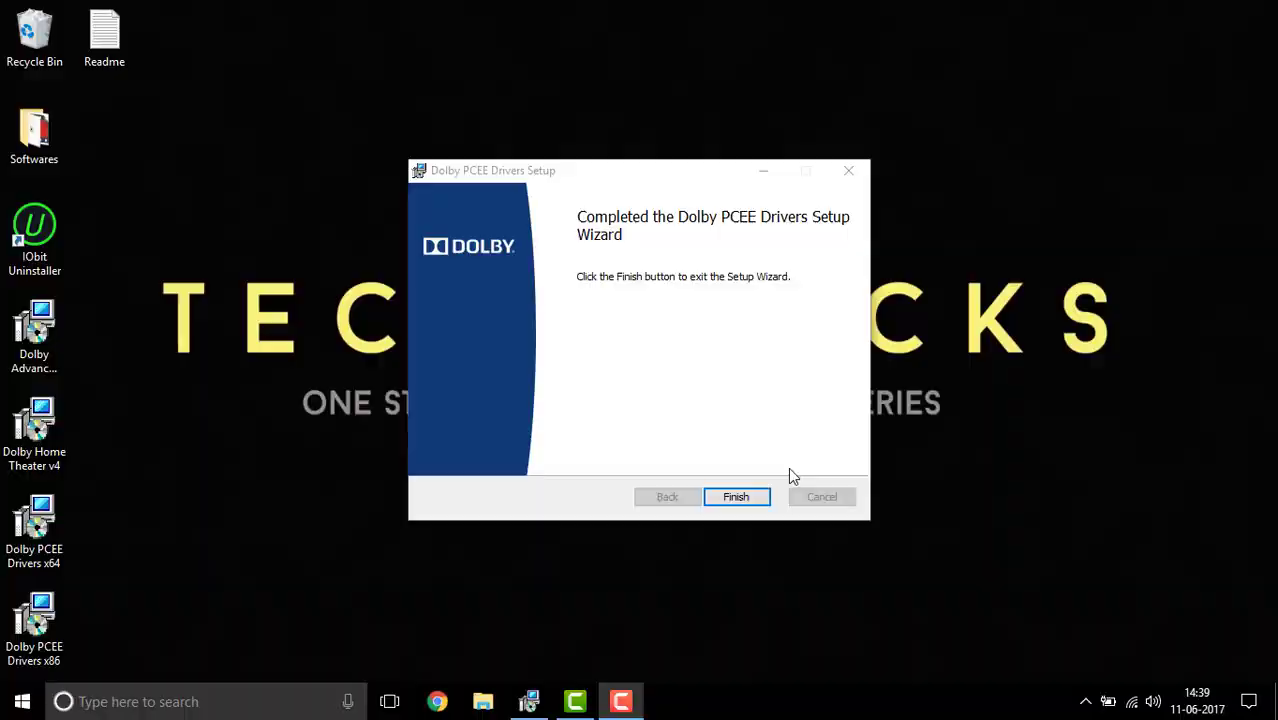
pyautogui.click(738, 497)
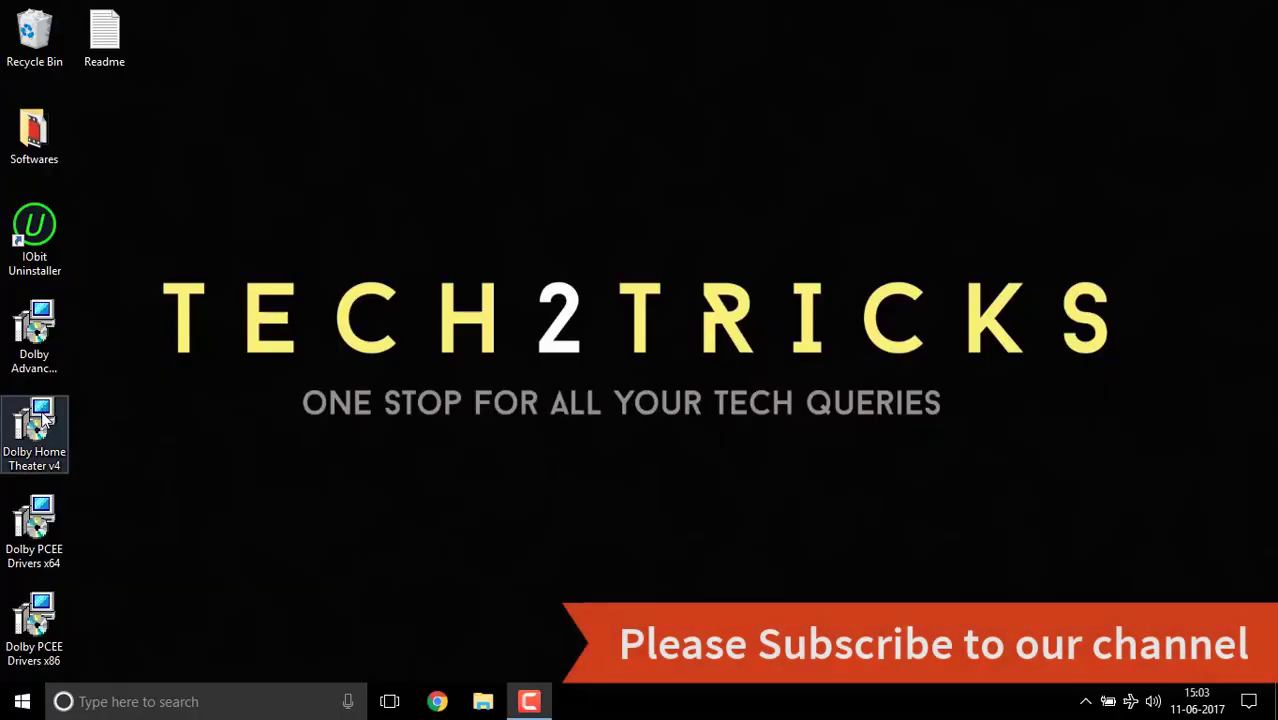
# Install Dolby Home Theater v4 with default folder, profile editor and demo application, then finish.
pyautogui.doubleClick(44, 418)
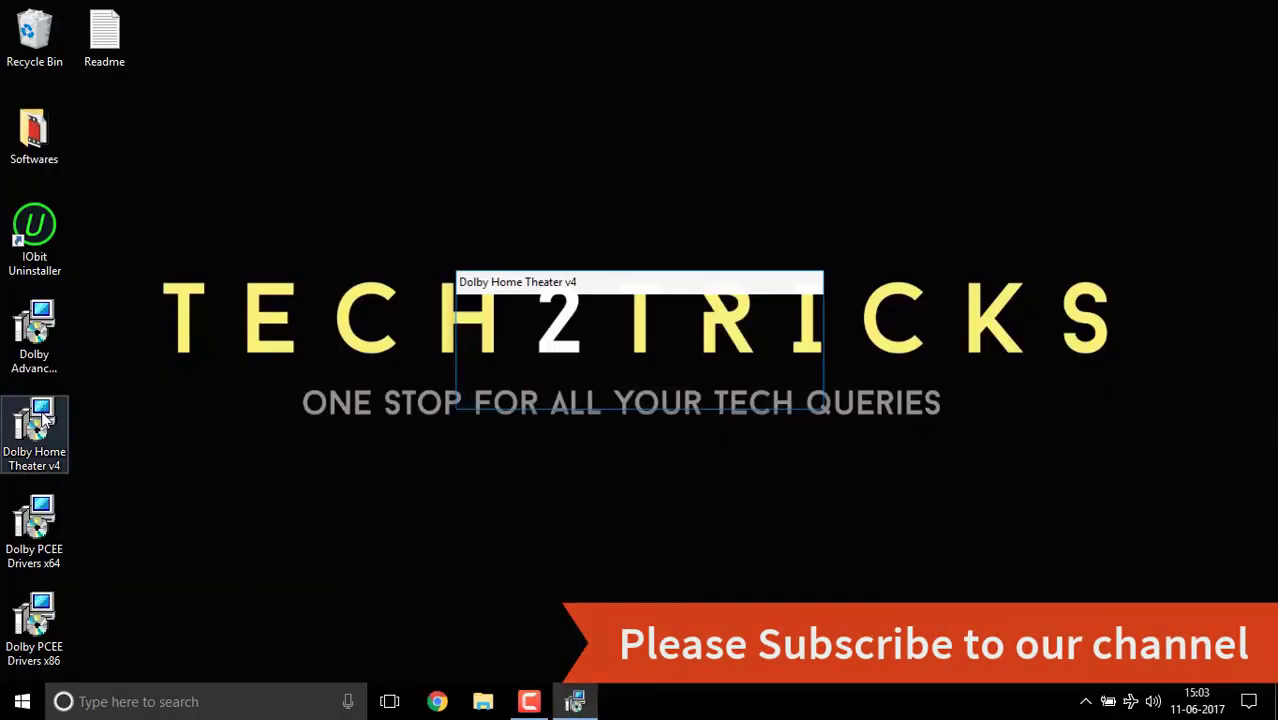
pyautogui.click(727, 502)
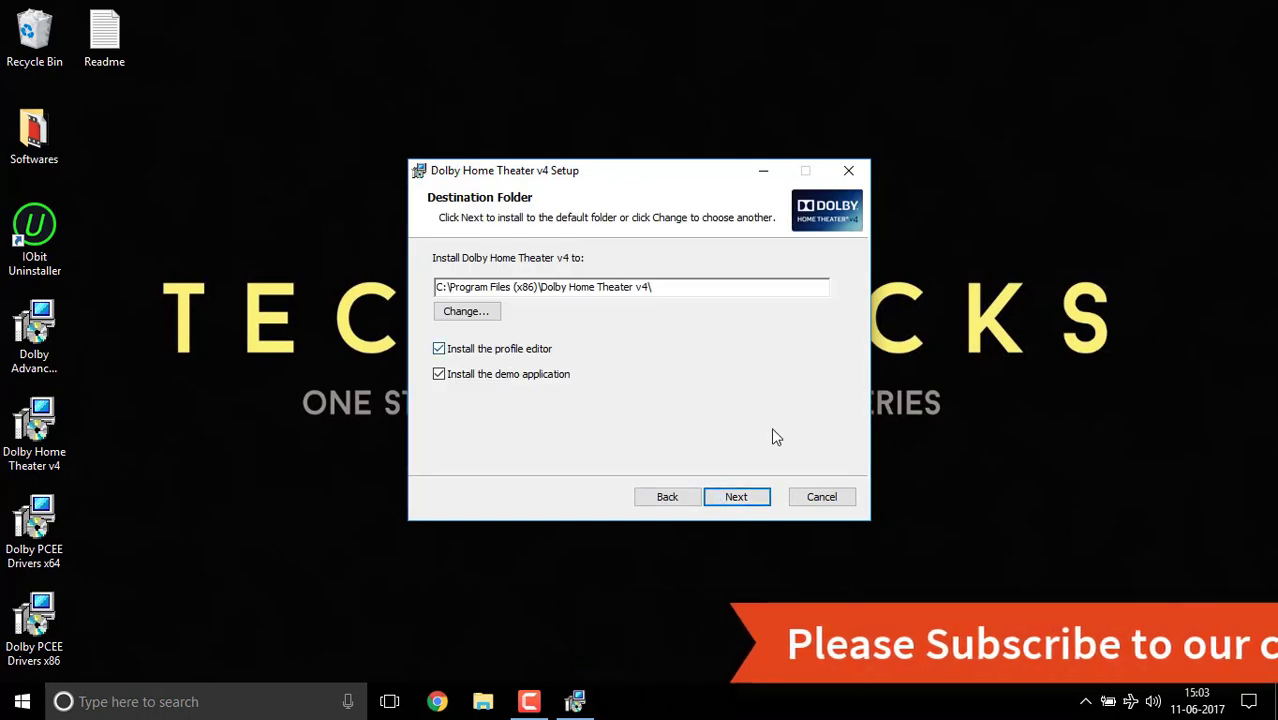
pyautogui.click(729, 500)
pyautogui.click(727, 500)
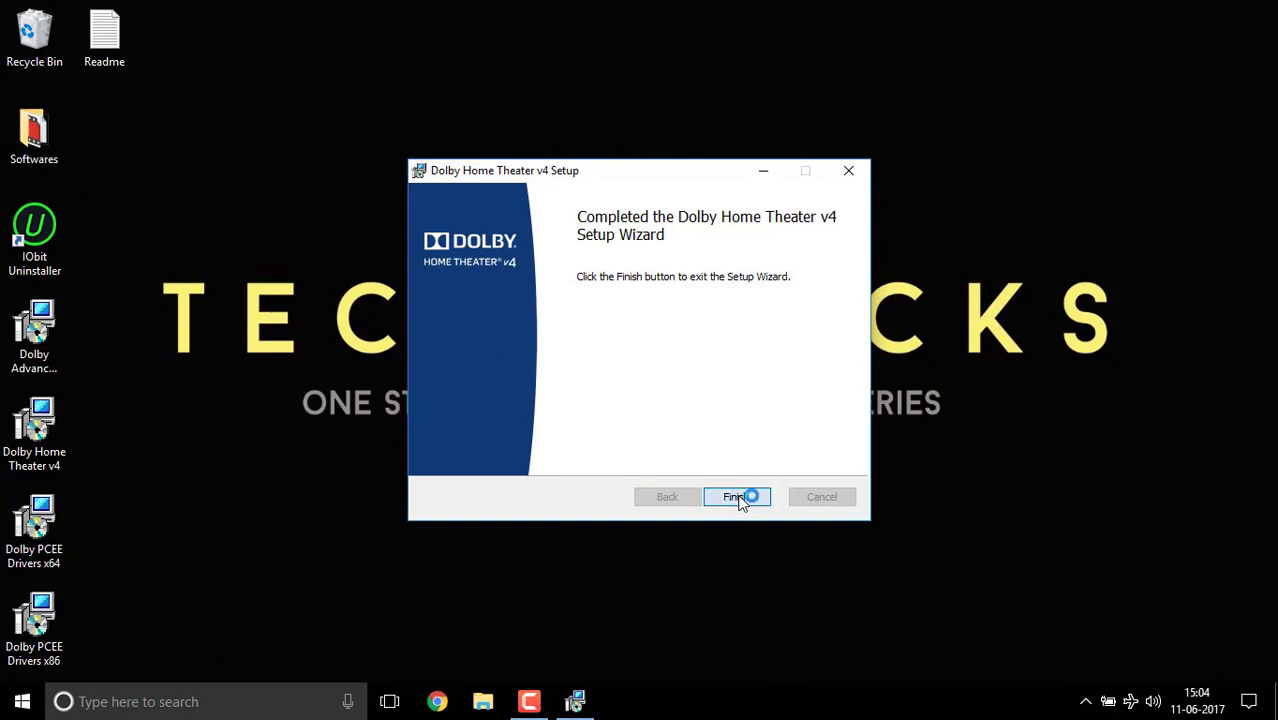
pyautogui.click(740, 500)
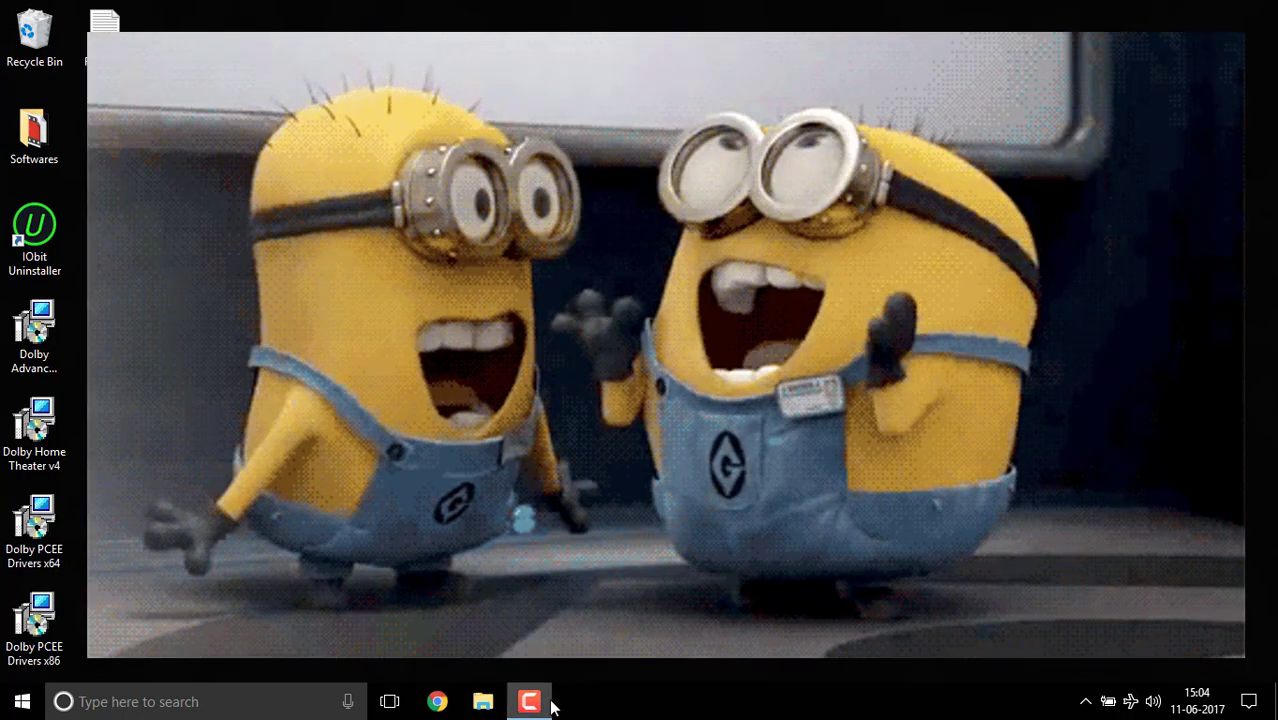
pyautogui.moveTo(553, 706)
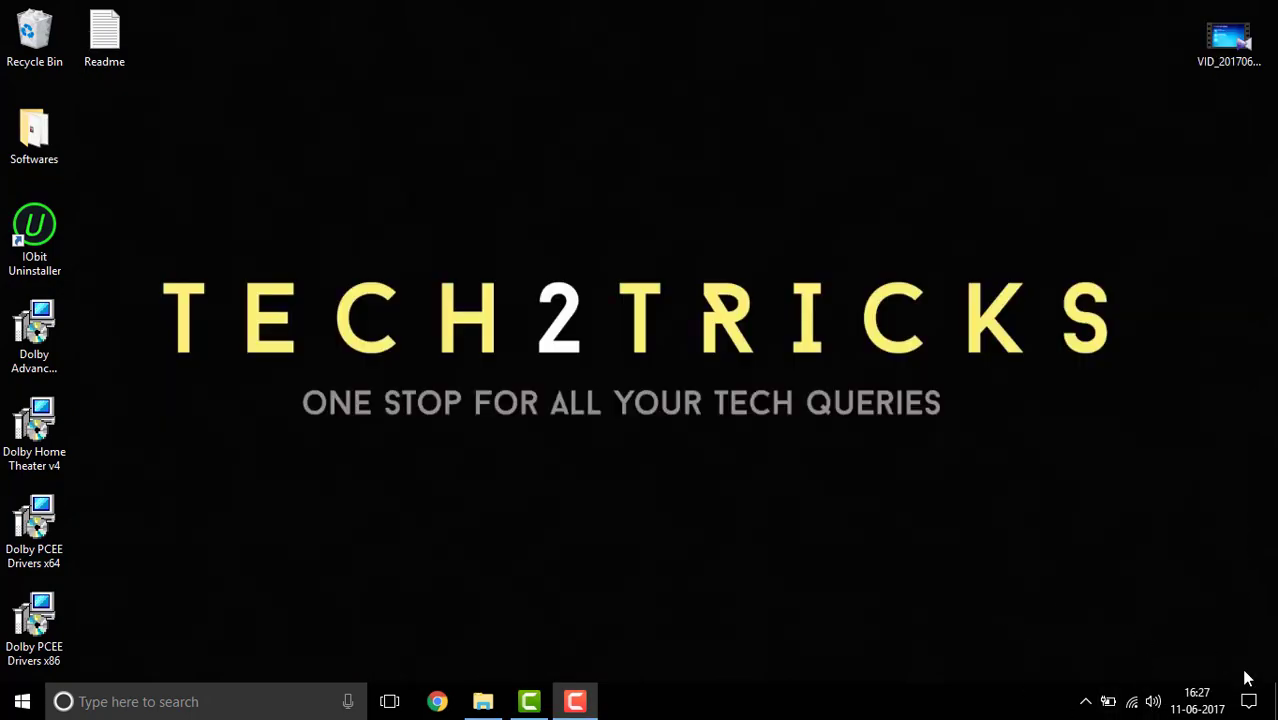
pyautogui.click(1150, 701)
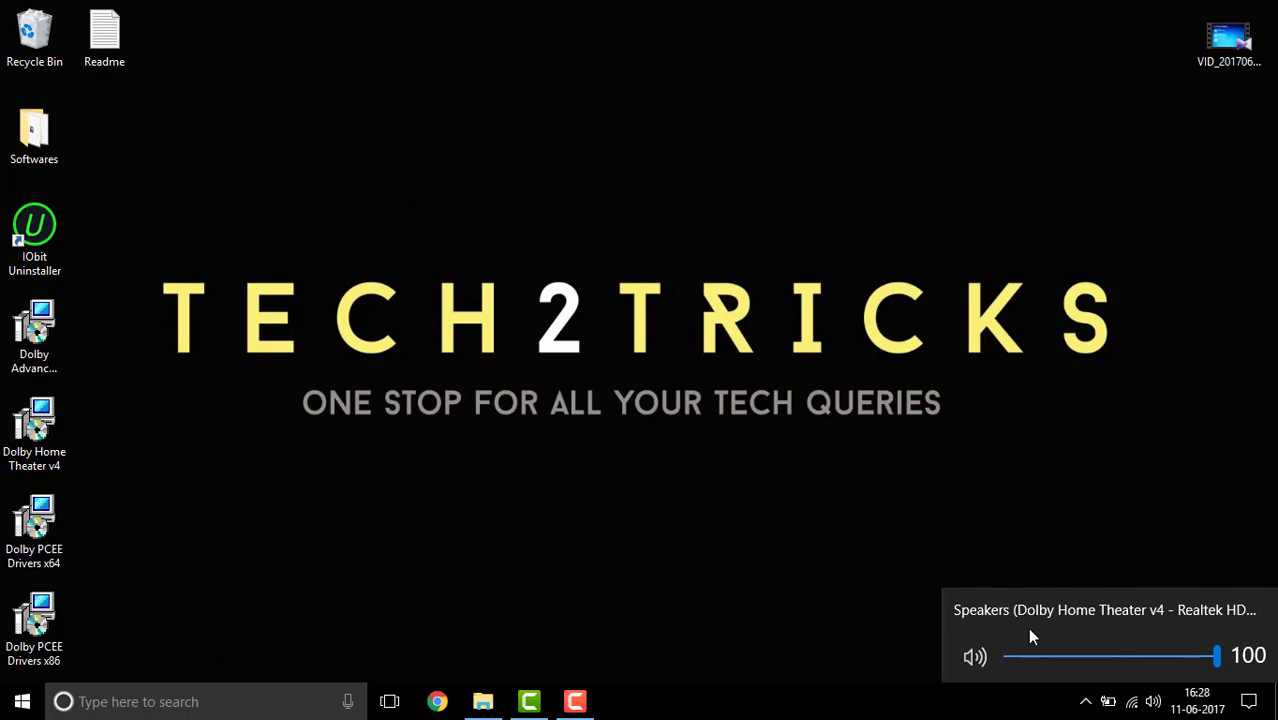
pyautogui.rightClick(1133, 698)
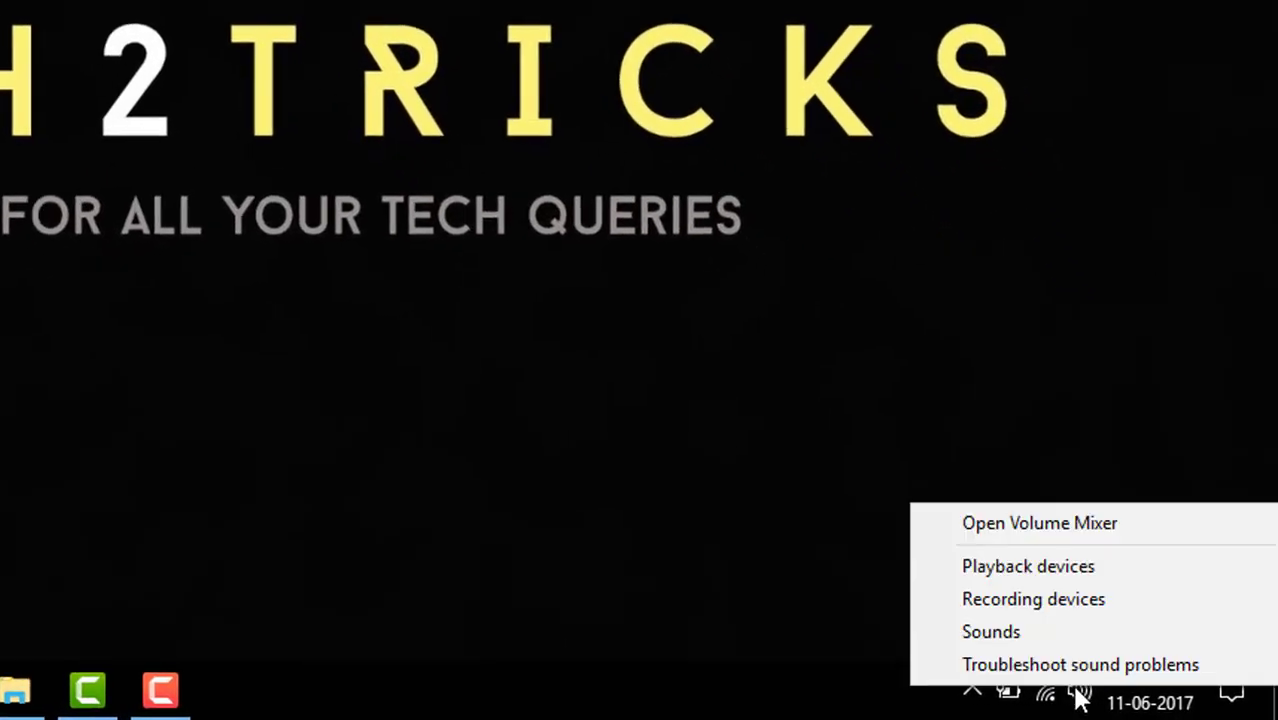
pyautogui.click(1056, 570)
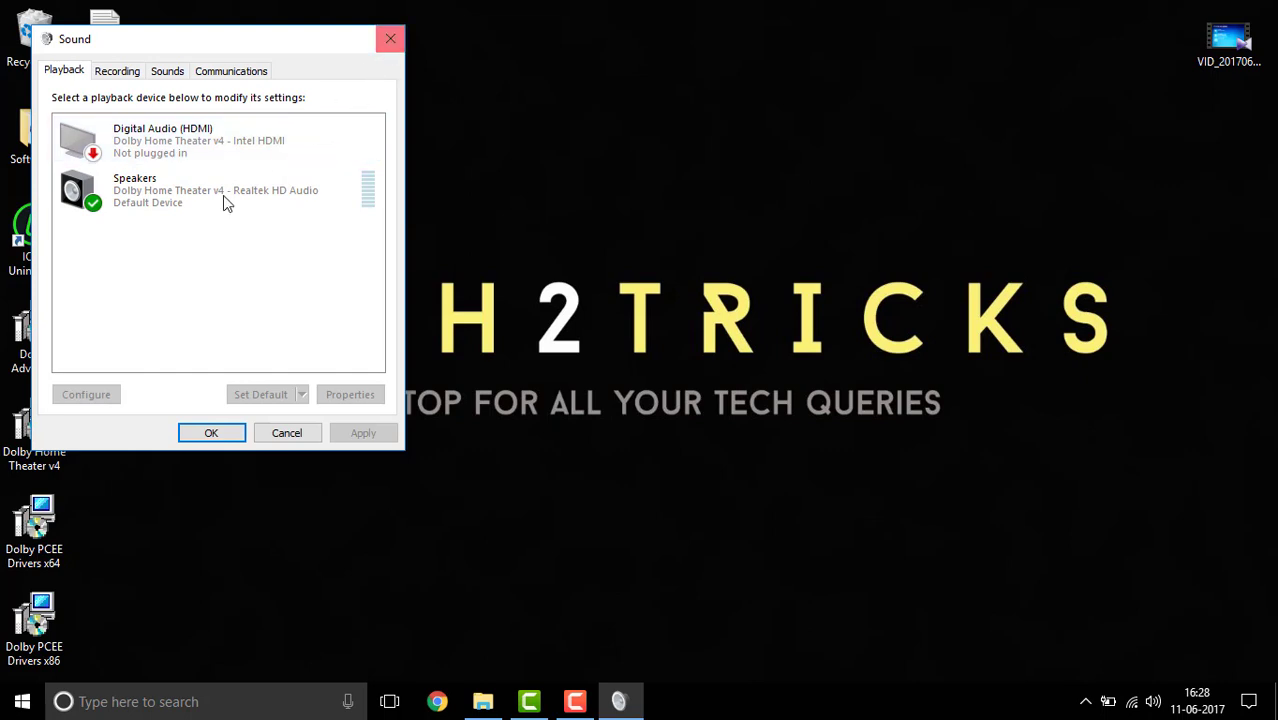
pyautogui.click(390, 38)
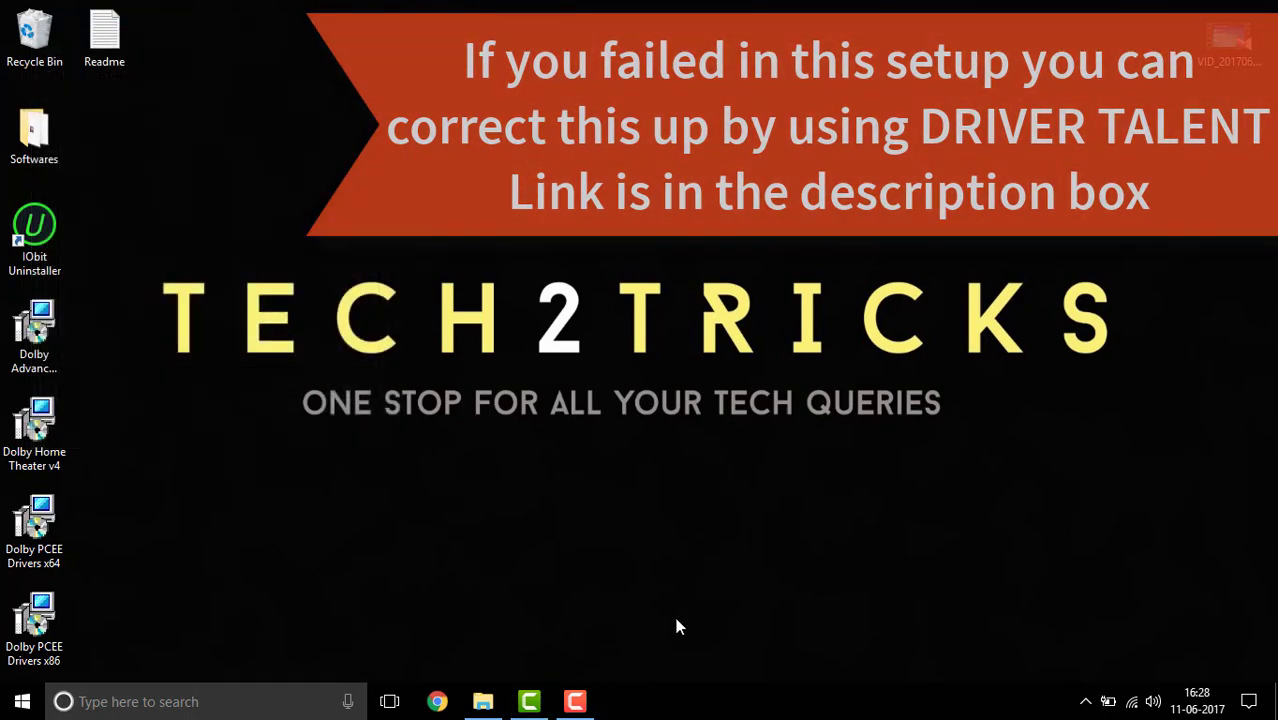
# Open the Dolby Home Theater control panel from the tray icon and select the MUSIC profile.
pyautogui.click(1094, 703)
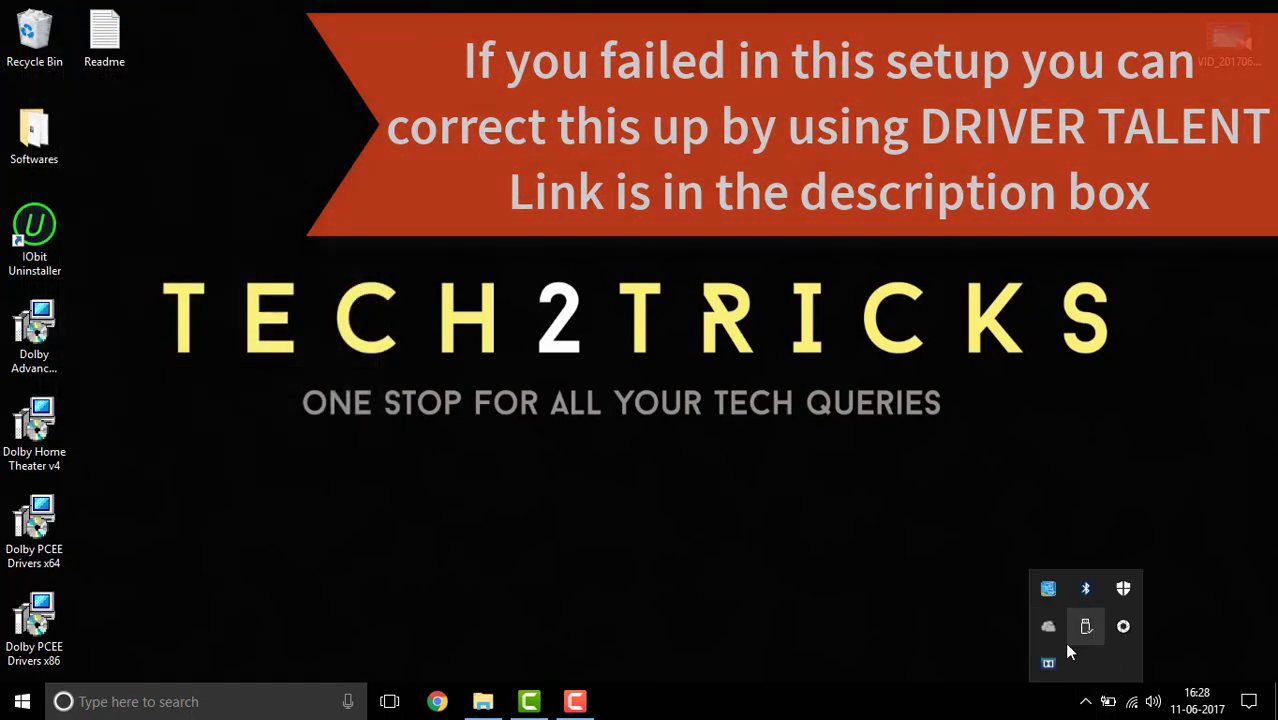
pyautogui.rightClick(1048, 663)
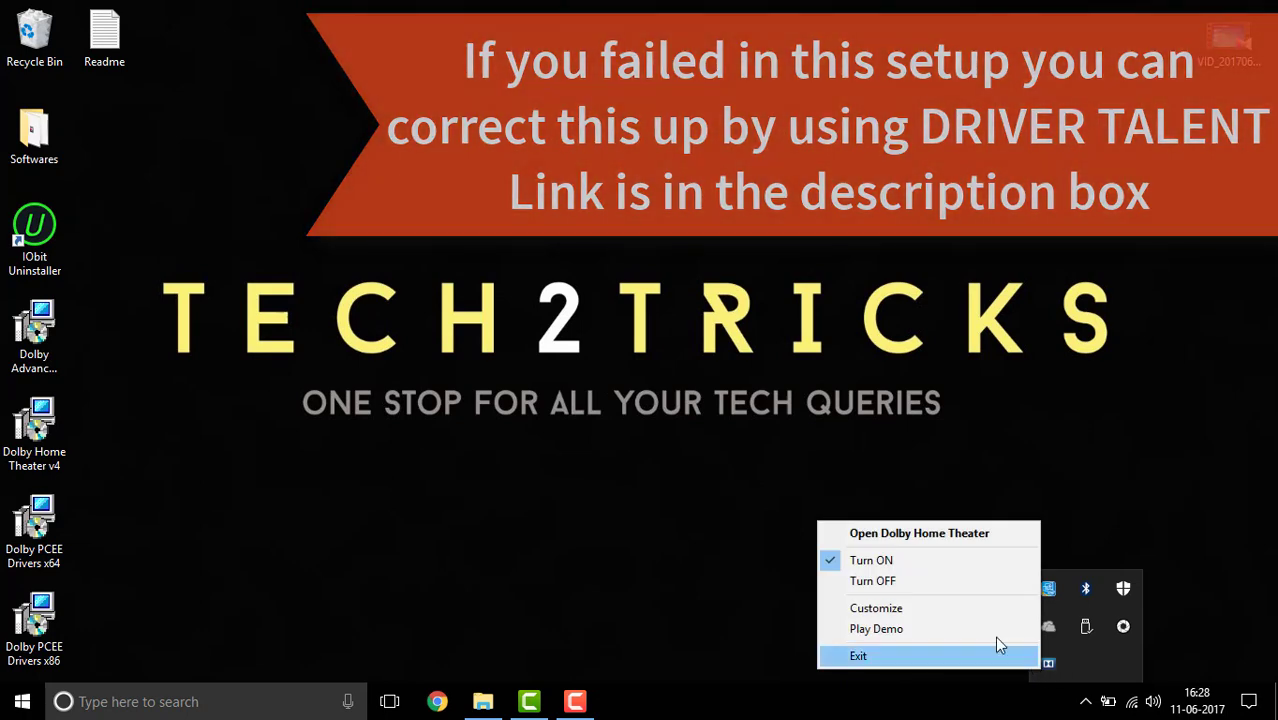
pyautogui.click(982, 537)
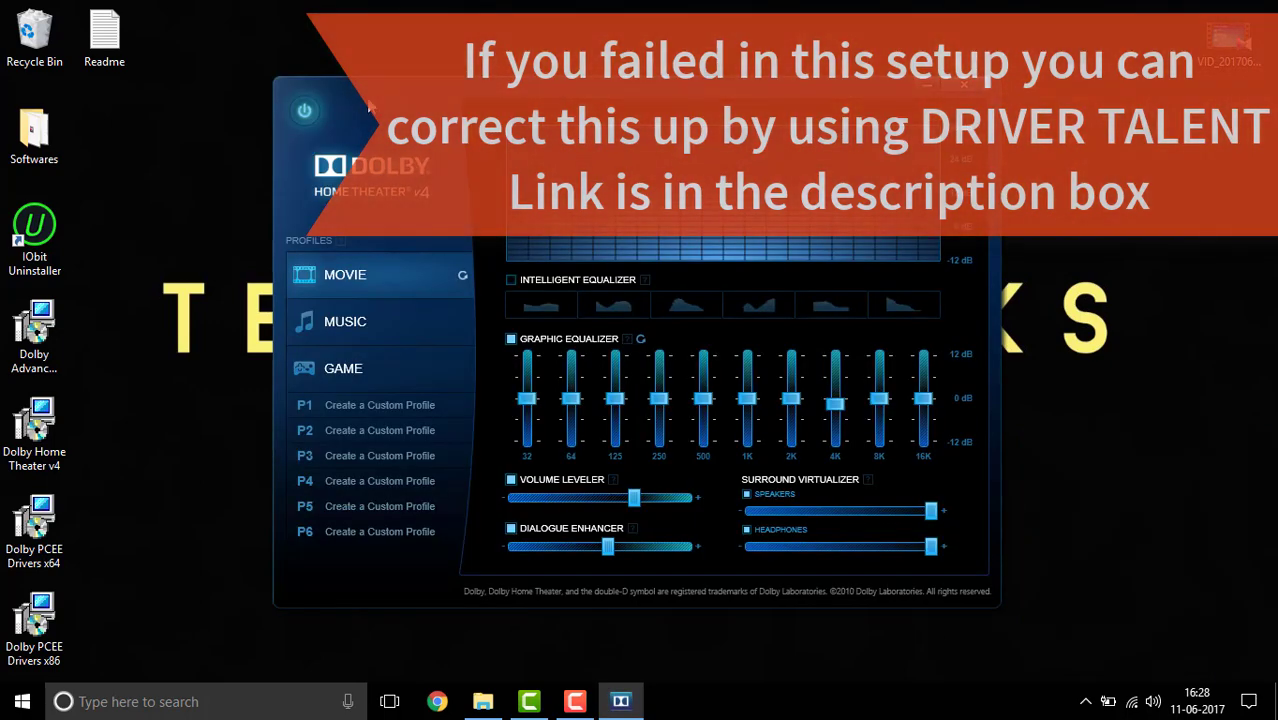
pyautogui.click(394, 297)
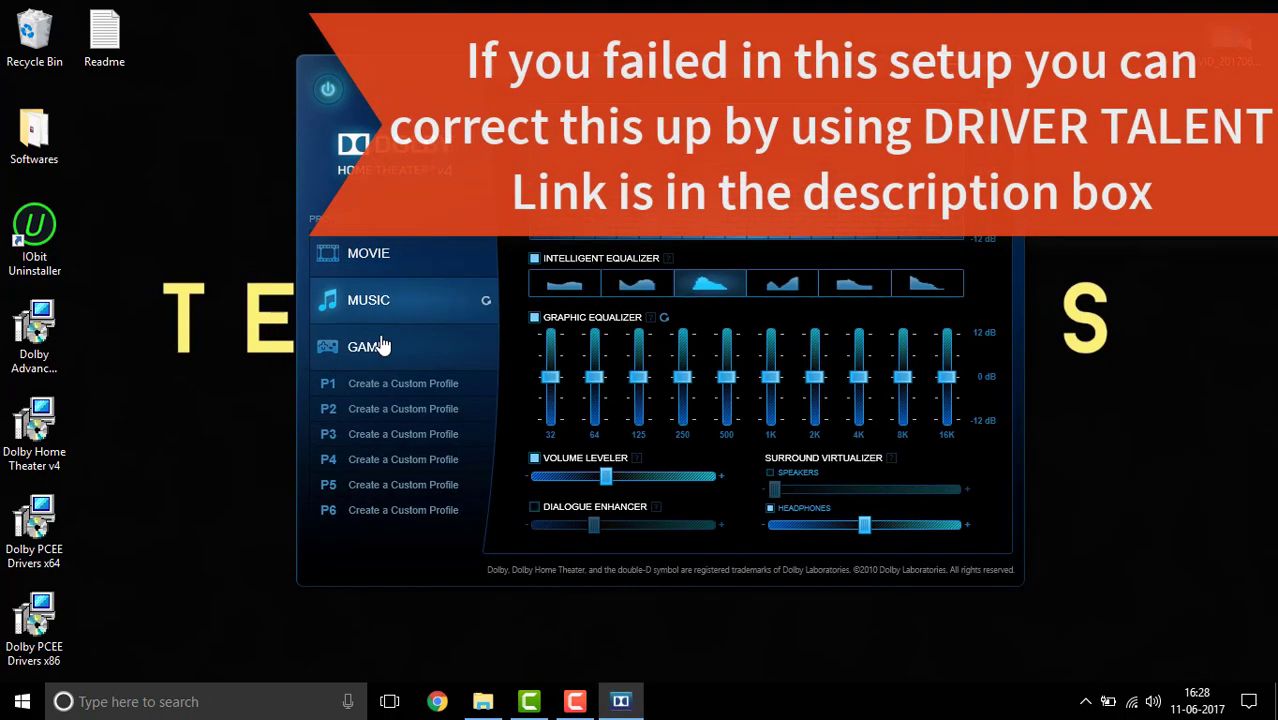